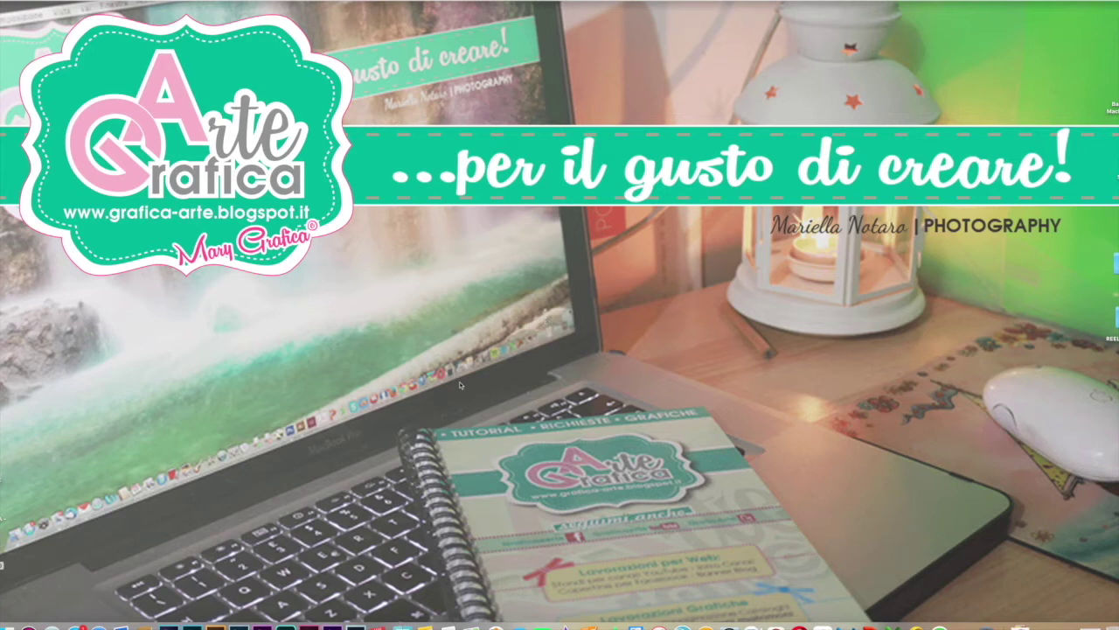
Launch Adobe Illustrator from the Dock.
left_click(218, 620)
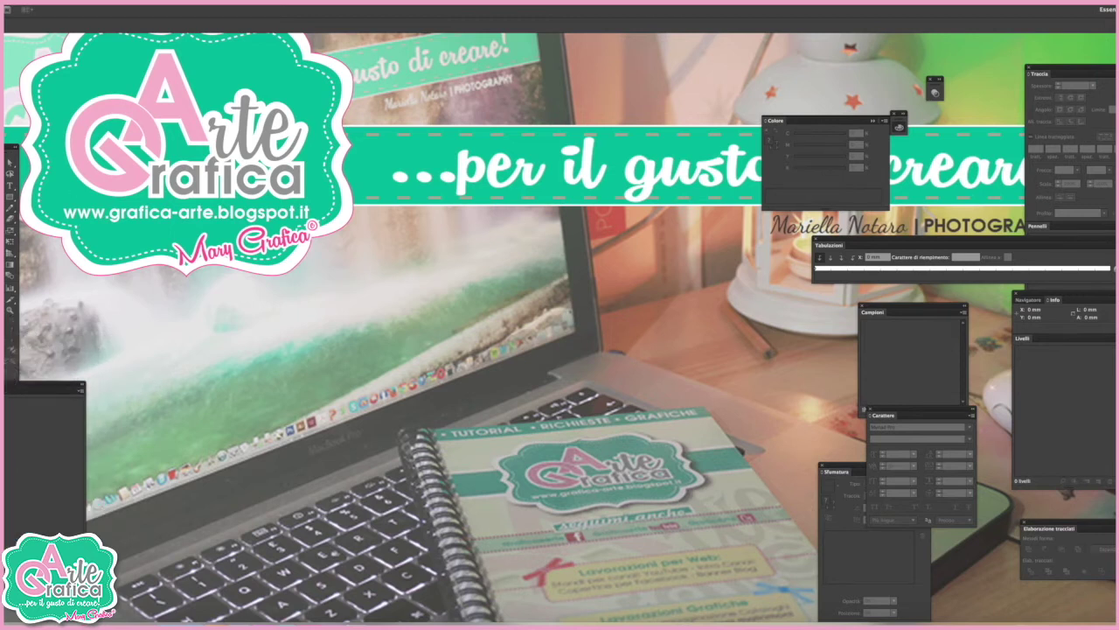
Create a new landscape A4 document named 'icona macchina fotografica'.
left_click(35, 5)
left_click(44, 10)
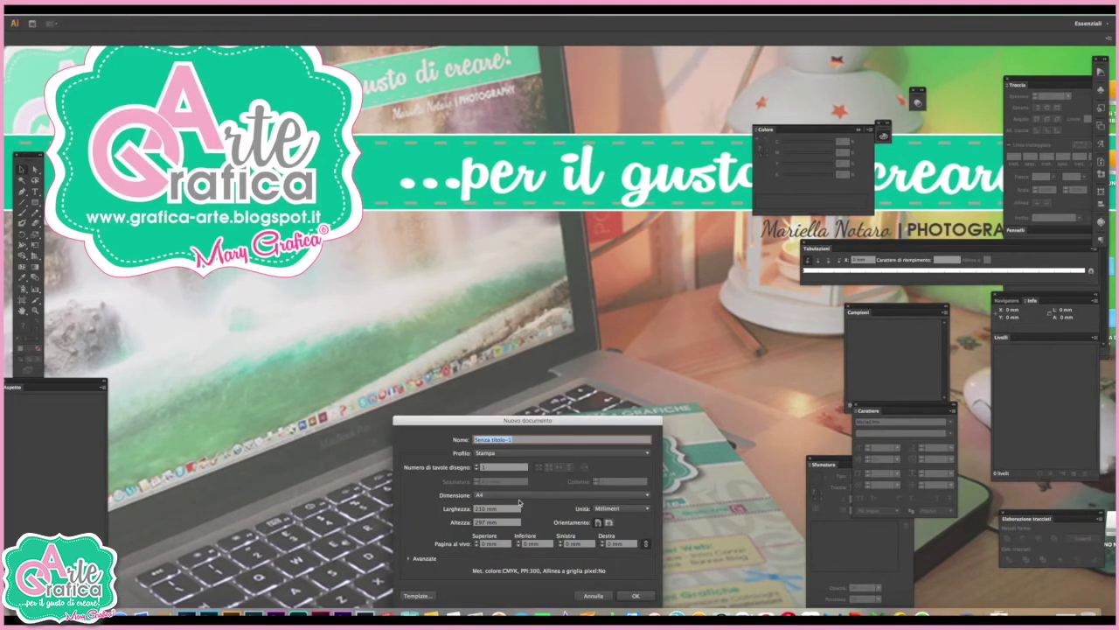
left_click(610, 522)
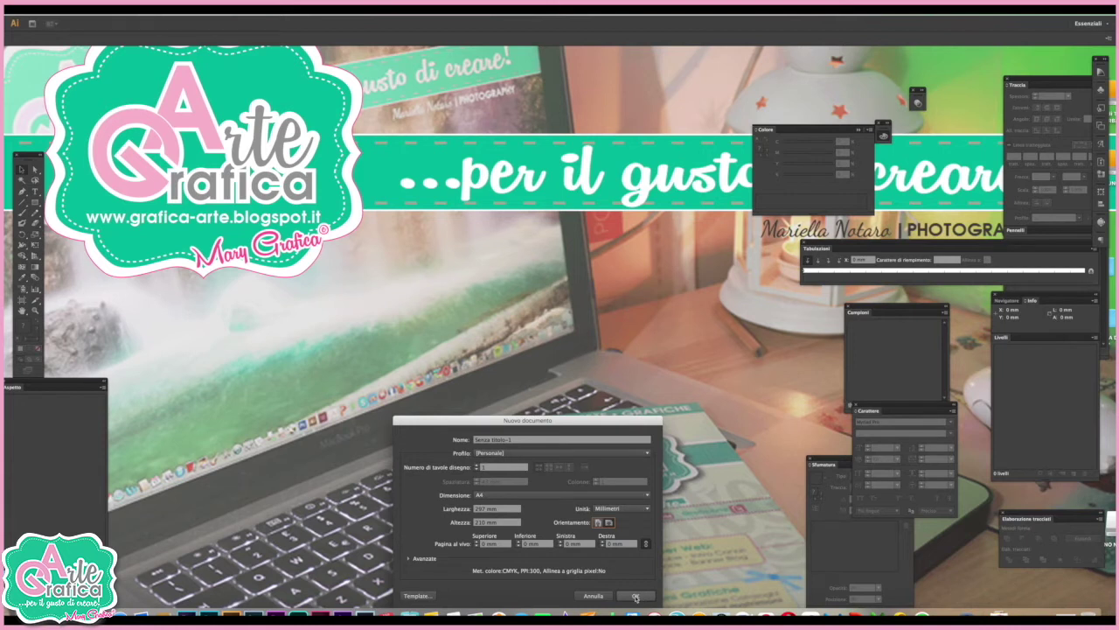
left_click(522, 441)
key("BackSpace")
type("Icone macchi")
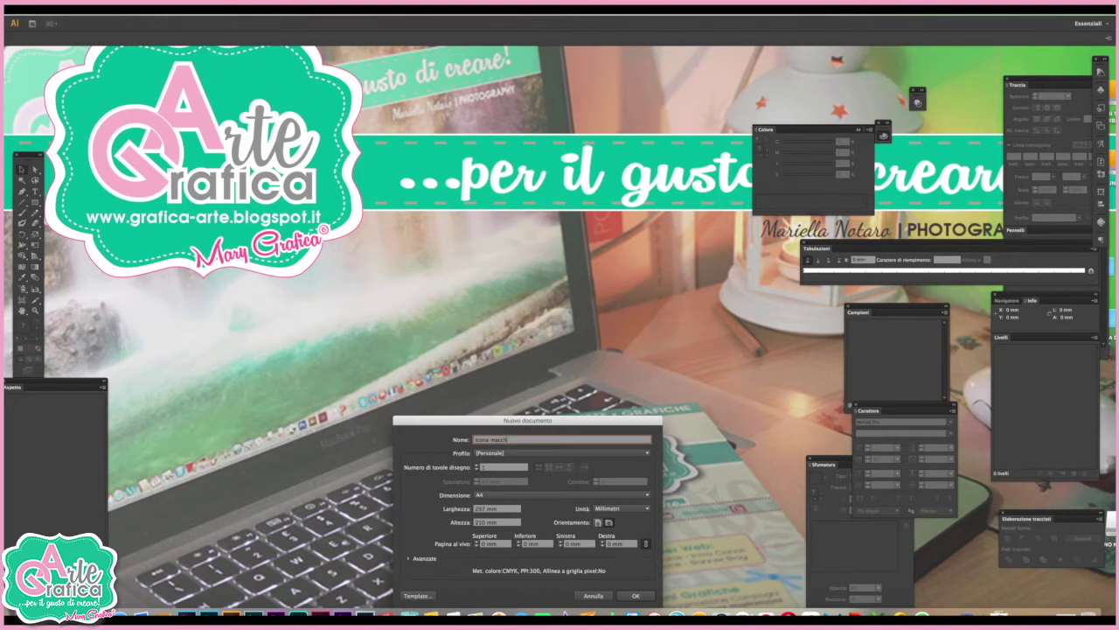
type("na fotografica")
key("Return")
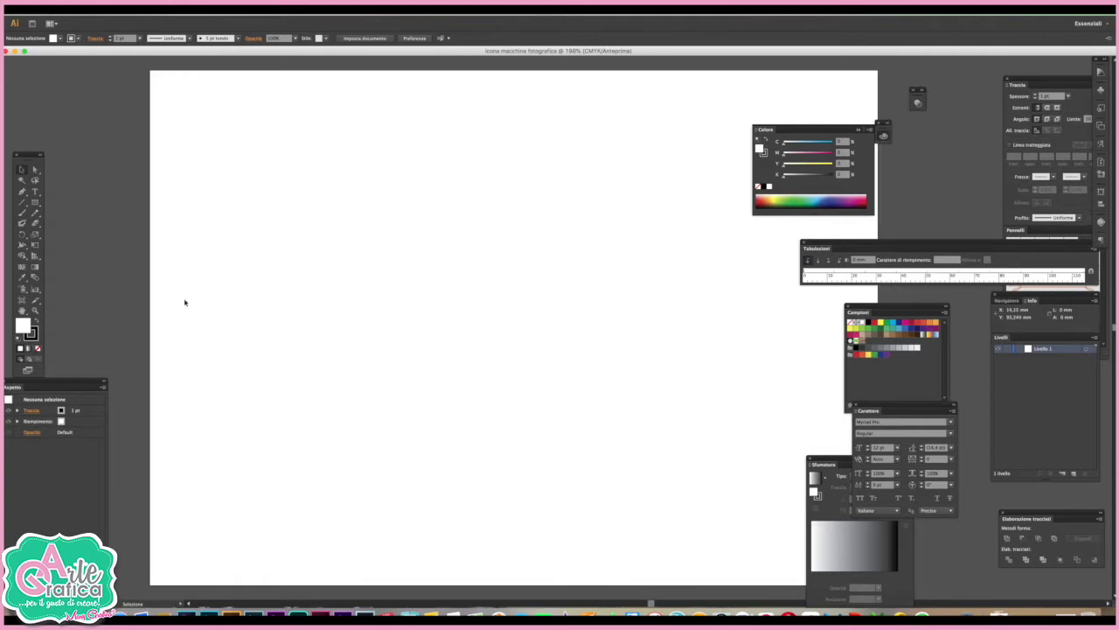
Draw the camera body rectangle and a second rectangle as a band along its top.
left_click(37, 204)
left_click_drag(208, 206, 372, 304)
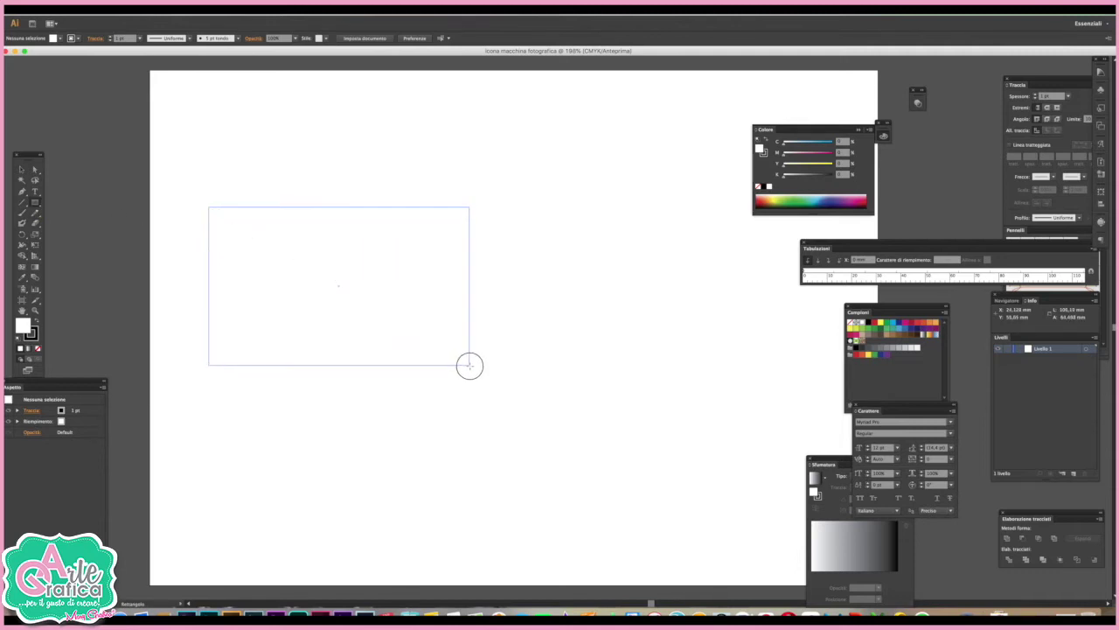
left_click_drag(372, 303, 469, 375)
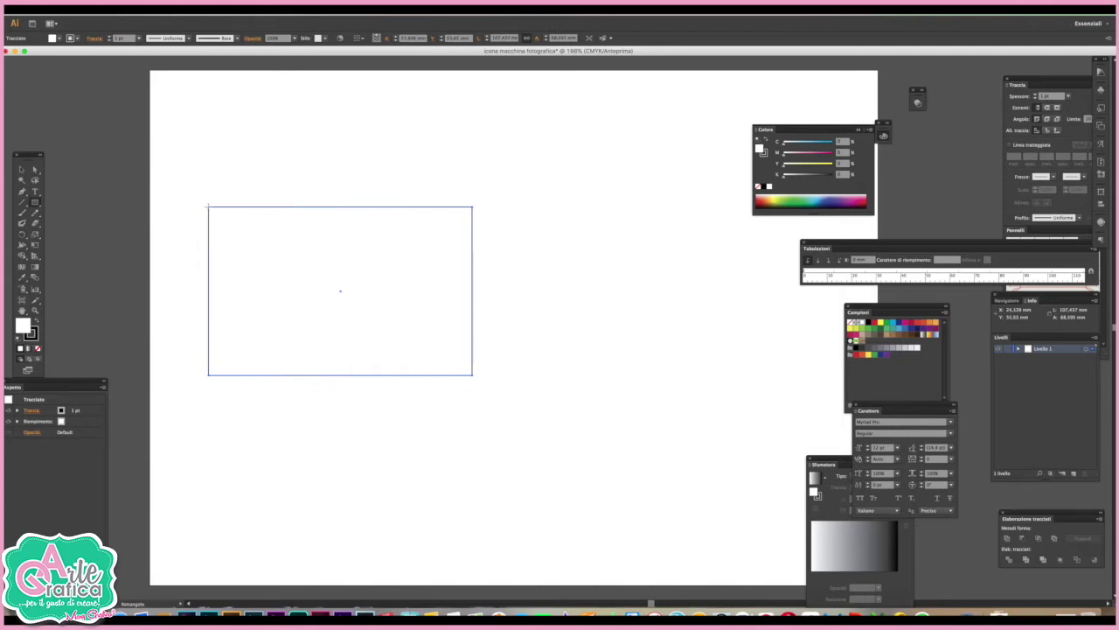
left_click_drag(208, 207, 471, 237)
left_click(24, 169)
left_click(286, 179)
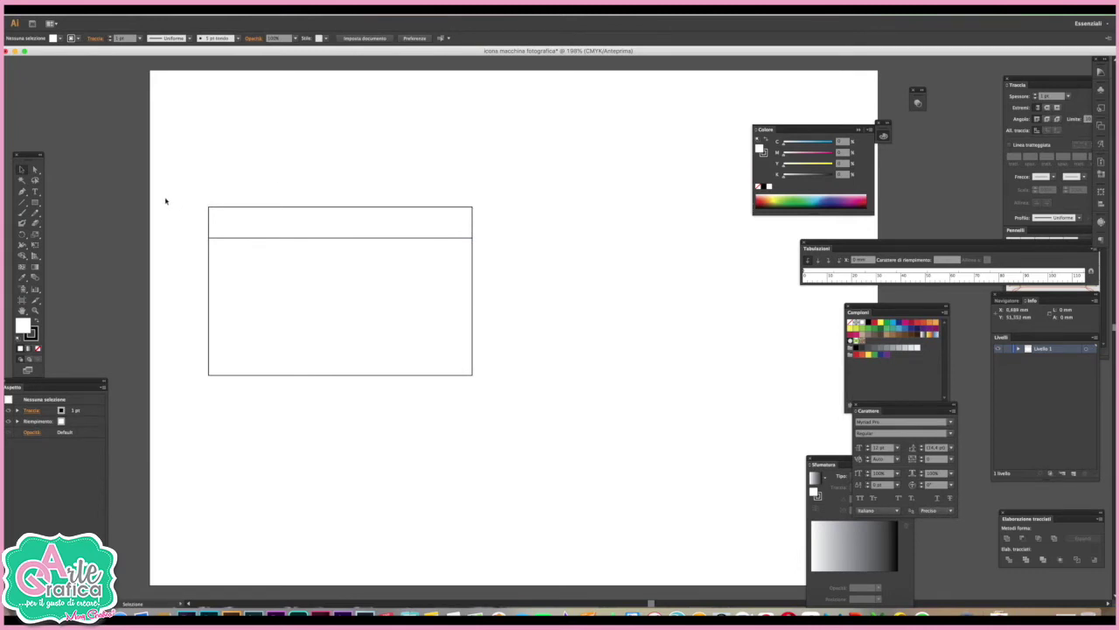
left_click(35, 202)
Draw three small boxes on the body's top edge and stretch the right one taller.
left_click_drag(399, 197, 470, 206)
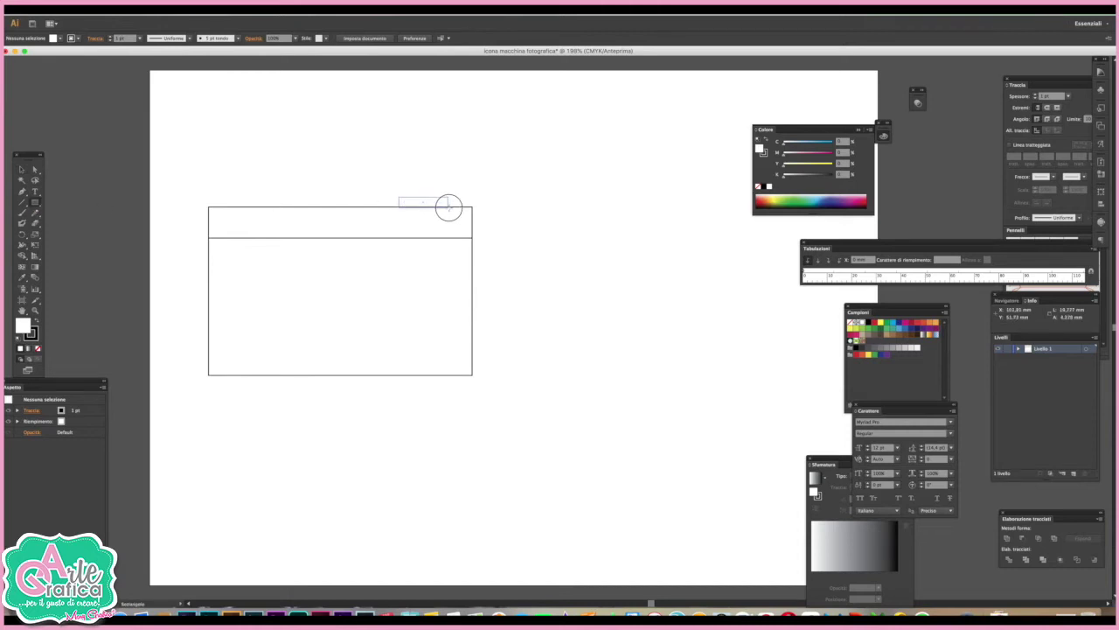
left_click_drag(470, 207, 472, 207)
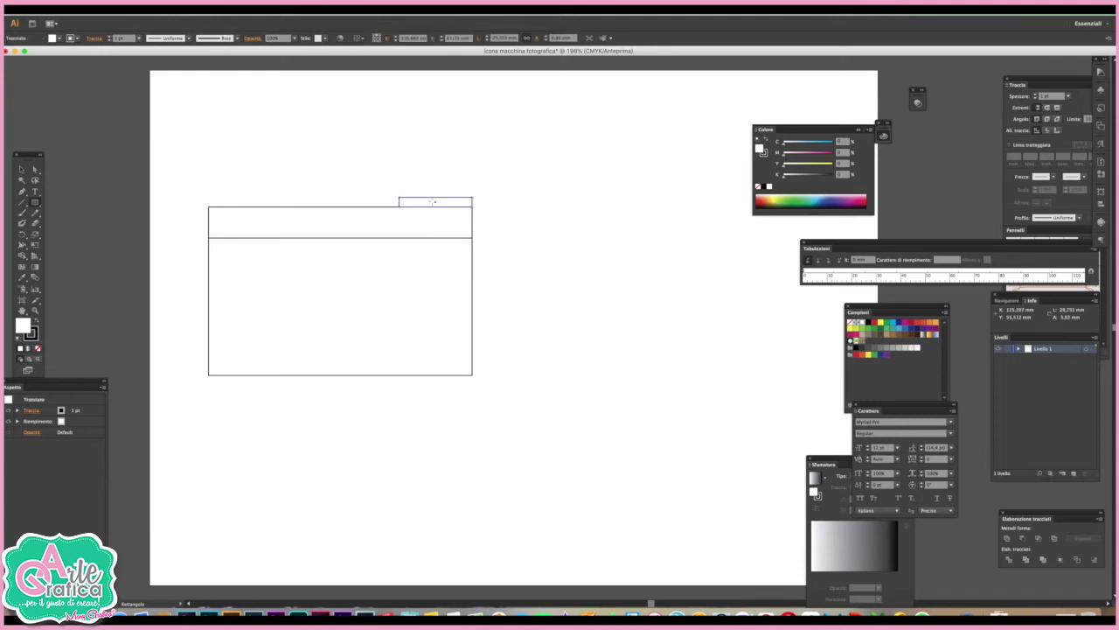
left_click_drag(338, 196, 379, 206)
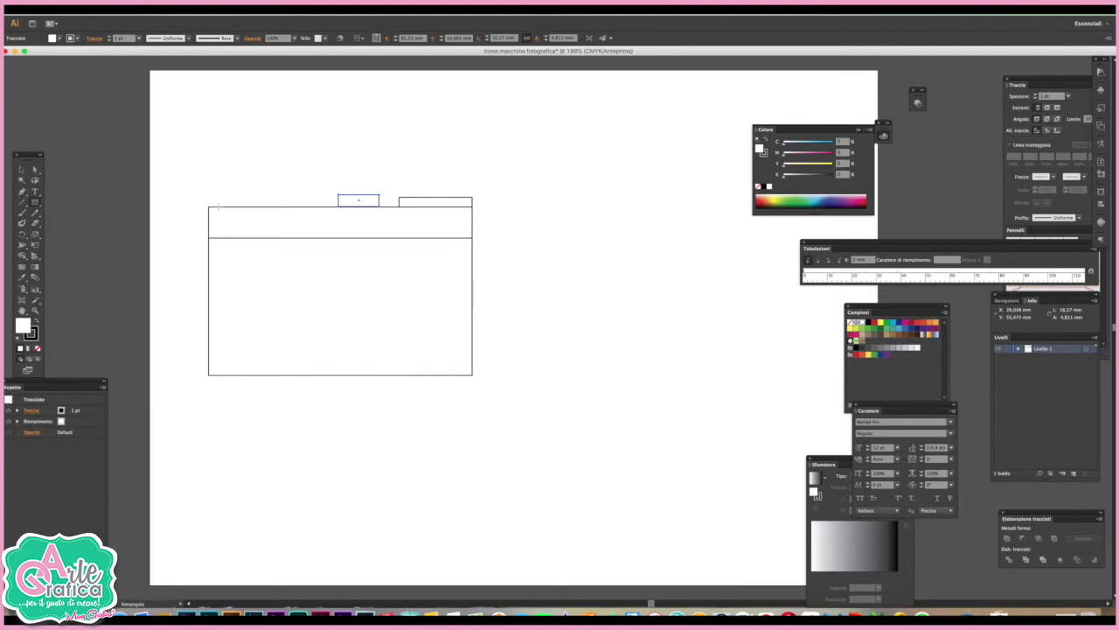
left_click_drag(215, 206, 260, 197)
key("v")
left_click(429, 200)
left_click_drag(435, 197, 438, 182)
left_click(574, 216)
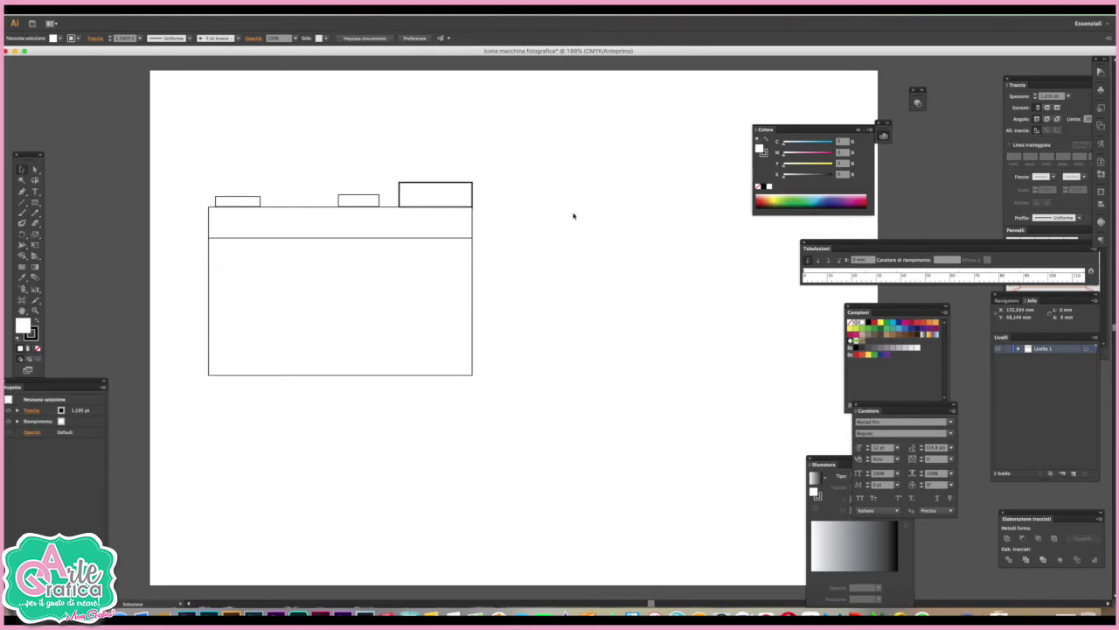
Set the outline of all camera shapes to 1 pt.
left_click_drag(175, 169, 537, 424)
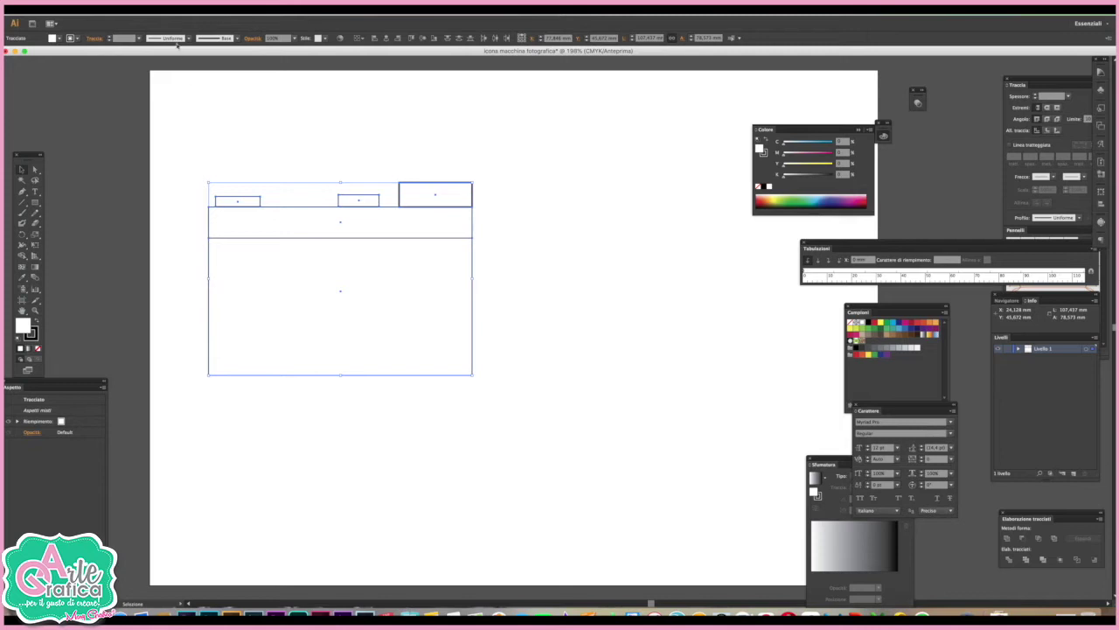
left_click(138, 39)
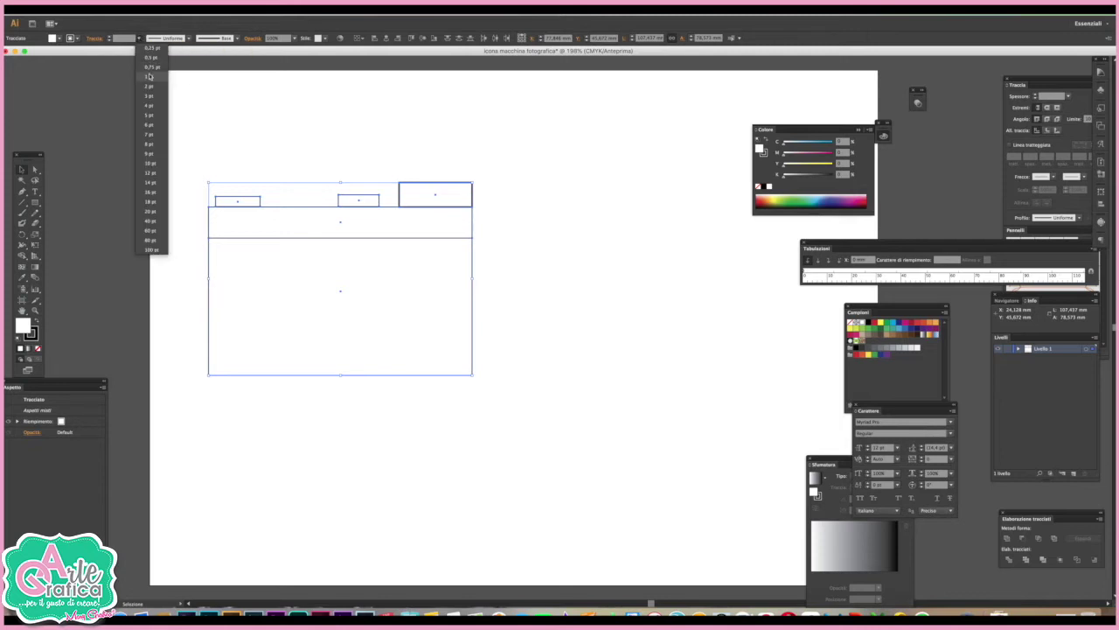
left_click(149, 76)
left_click(588, 148)
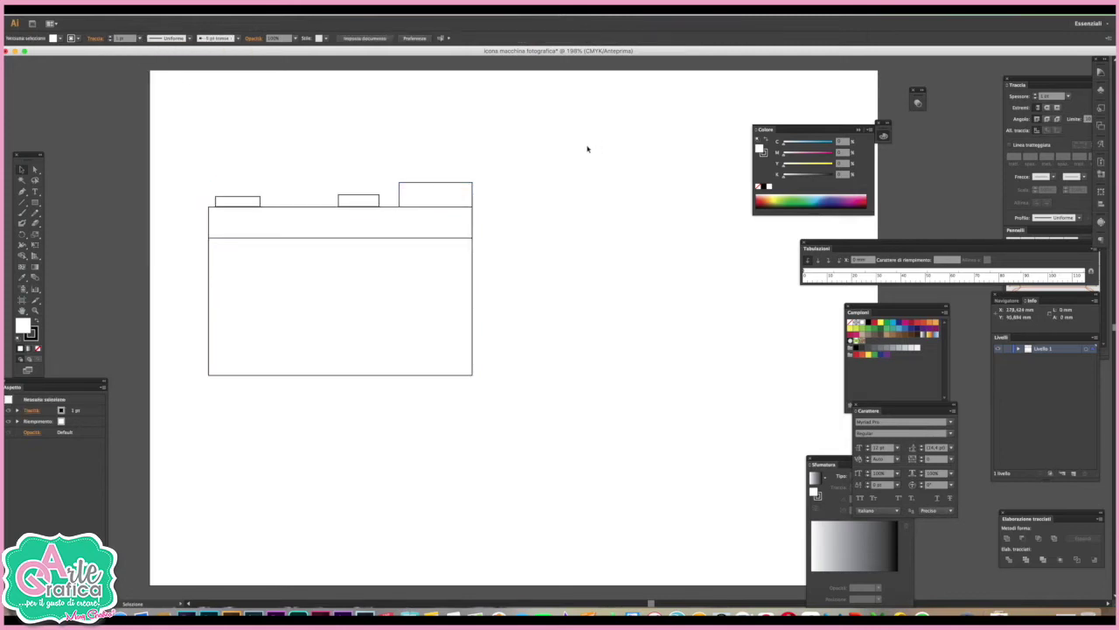
Draw a rounded rectangle inside the tall top-right box.
left_click(34, 204)
left_click(34, 206)
left_click_drag(35, 202, 105, 217)
left_click_drag(403, 188, 469, 204)
left_click(22, 170)
left_click(418, 160)
Draw a small circle on the left of the top band.
left_click_drag(35, 203, 86, 226)
left_click(86, 225)
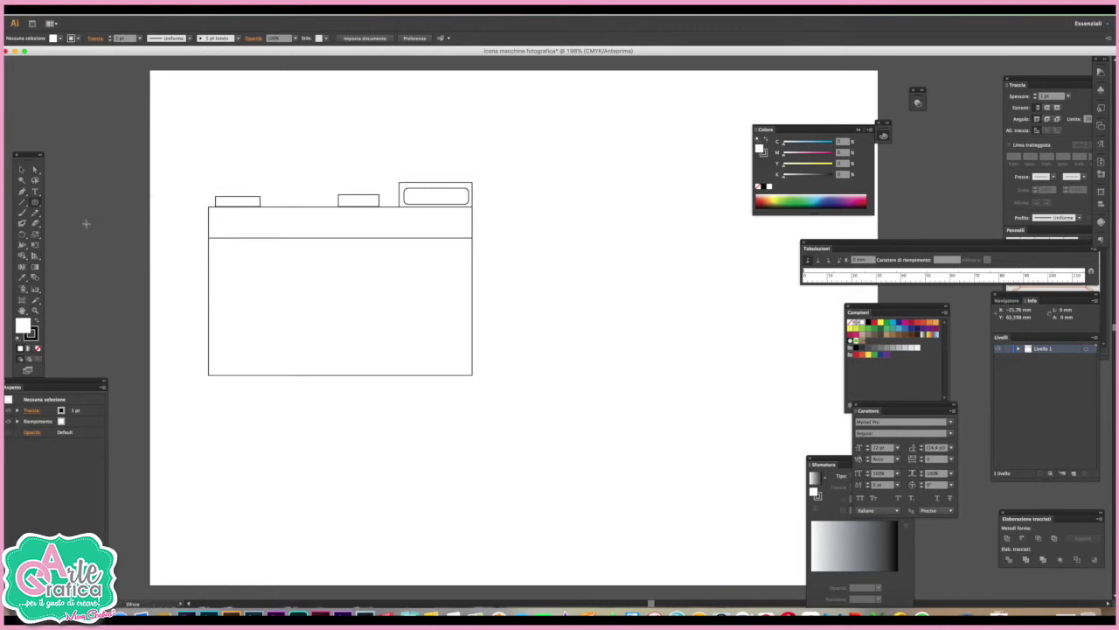
left_click_drag(226, 222, 238, 235)
Make the small circle a solid black dot without outline and duplicate it along the band.
left_click(22, 170)
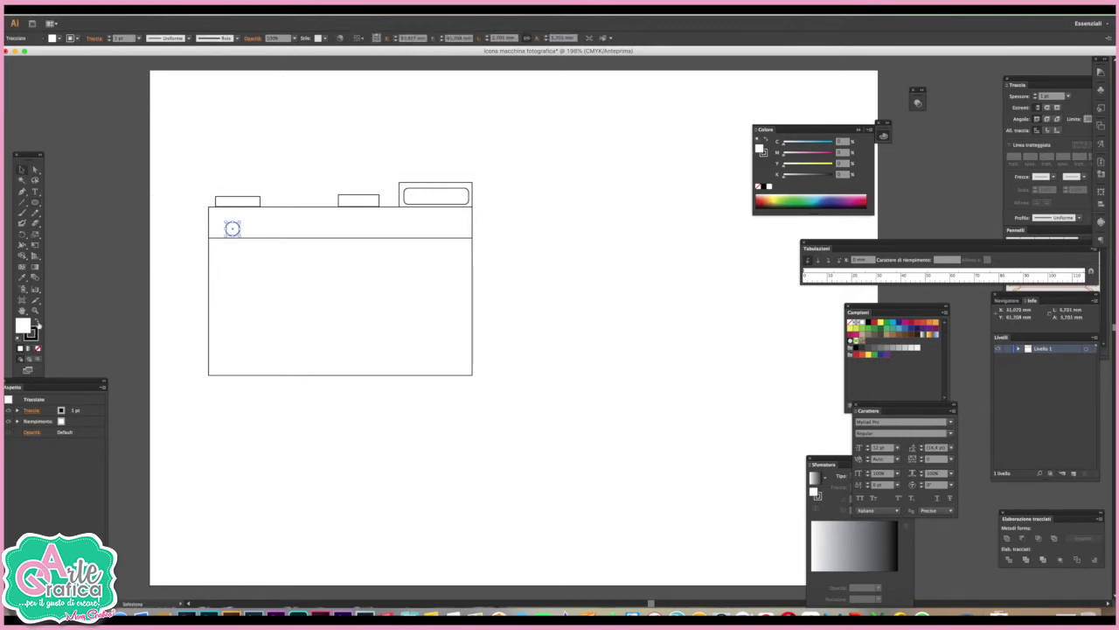
left_click(38, 323)
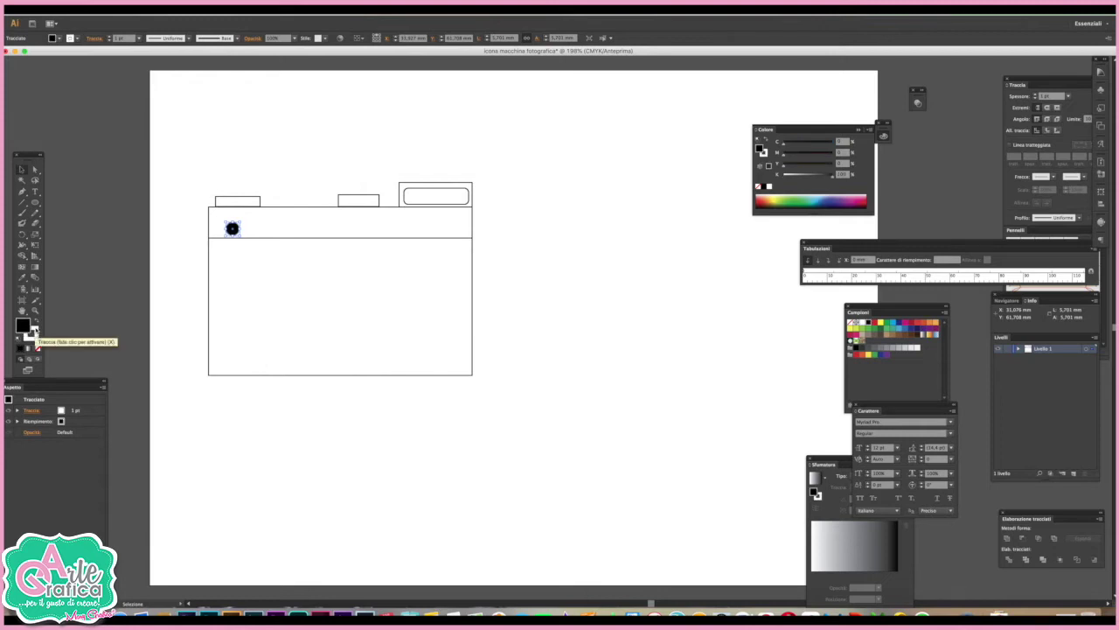
left_click(35, 334)
left_click(37, 349)
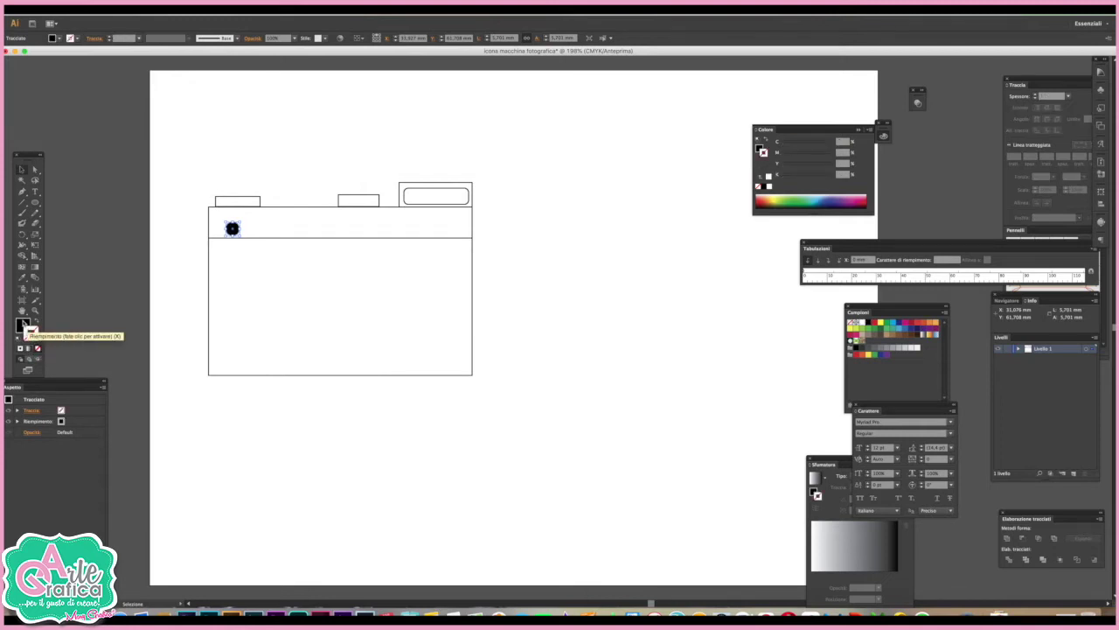
left_click_drag(232, 229, 268, 225)
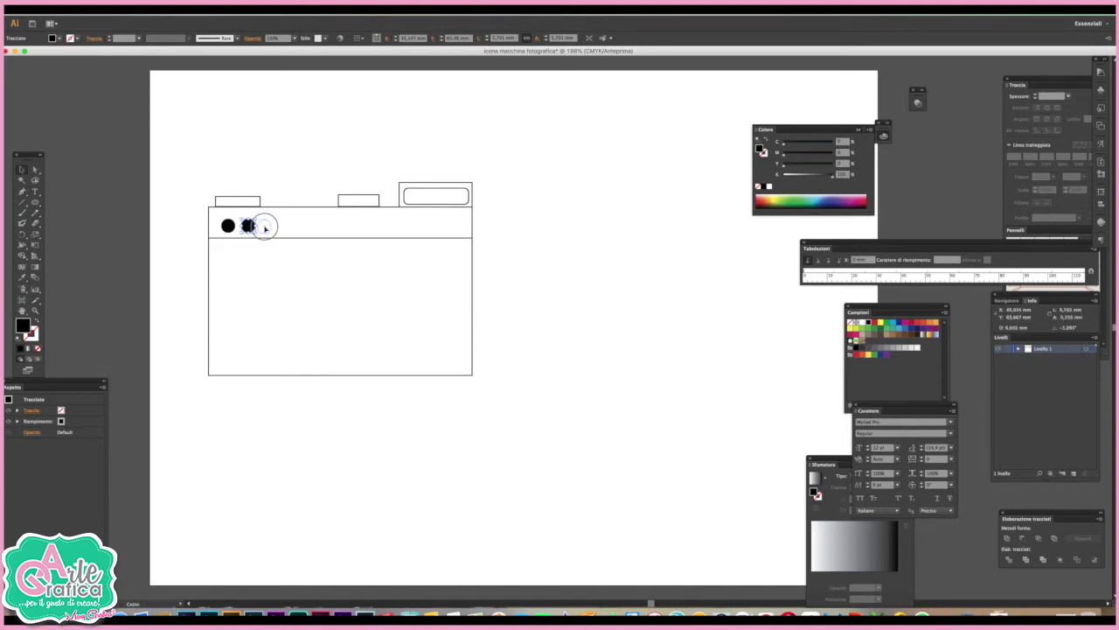
left_click(584, 263)
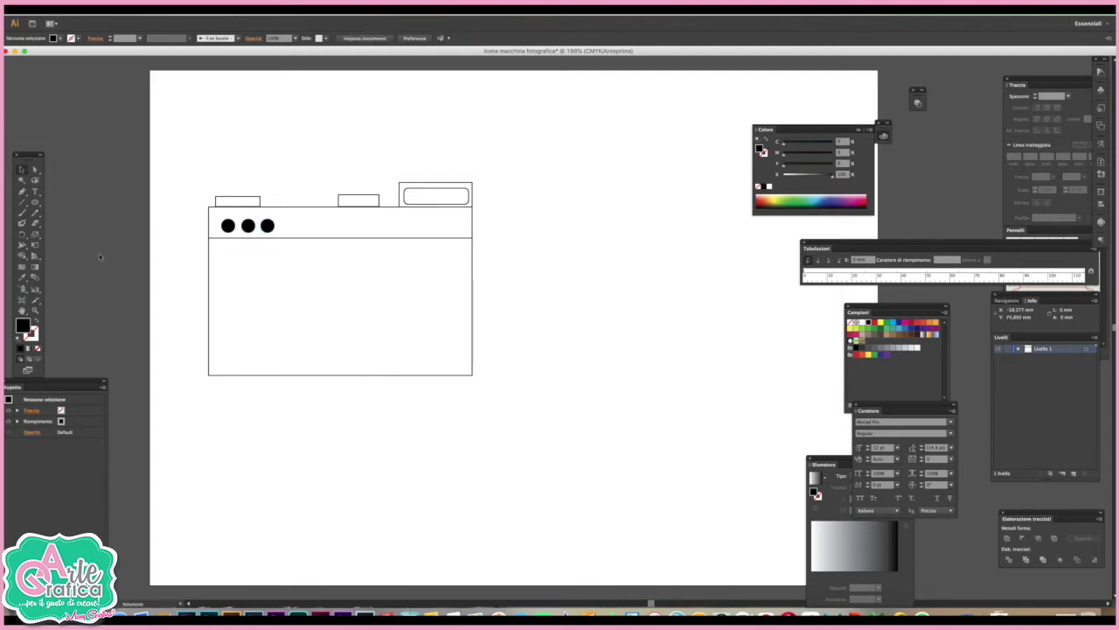
left_click(36, 203)
scroll(263, 254, "down", 1)
Draw a large lens circle over the body's right side with white fill and black outline.
left_click_drag(346, 239, 471, 383)
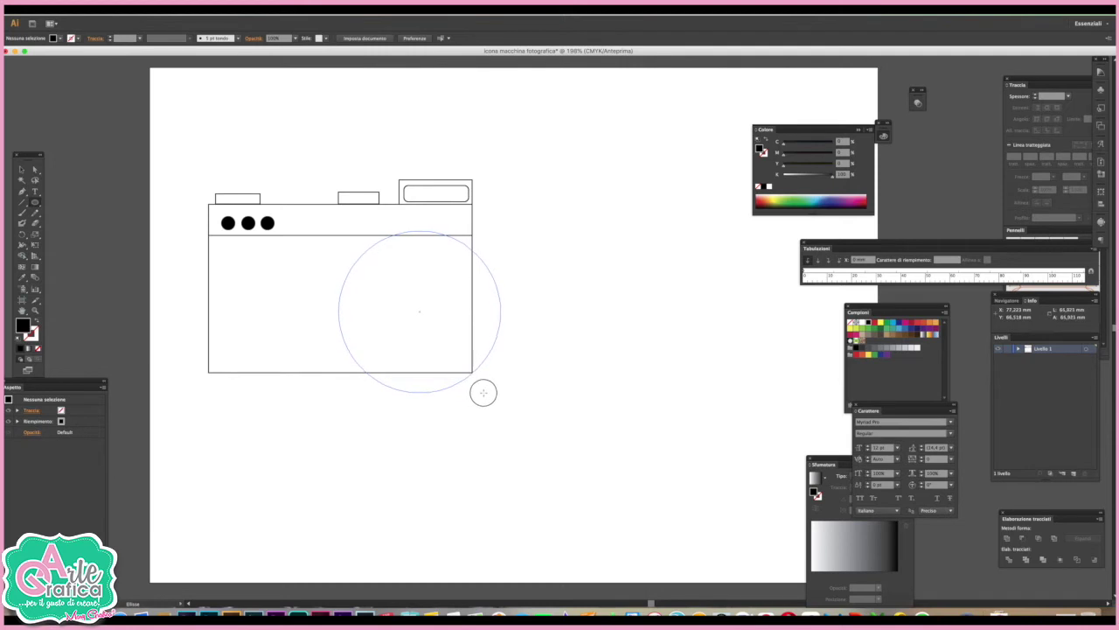
left_click_drag(471, 383, 479, 390)
left_click(22, 170)
left_click_drag(416, 321, 407, 305)
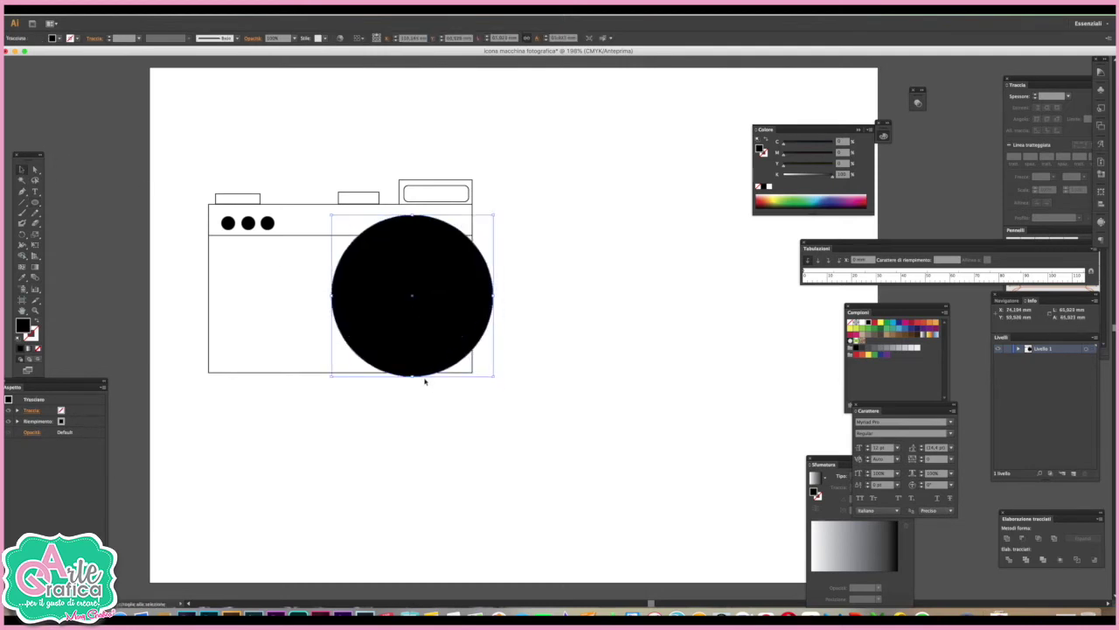
left_click_drag(413, 377, 432, 349)
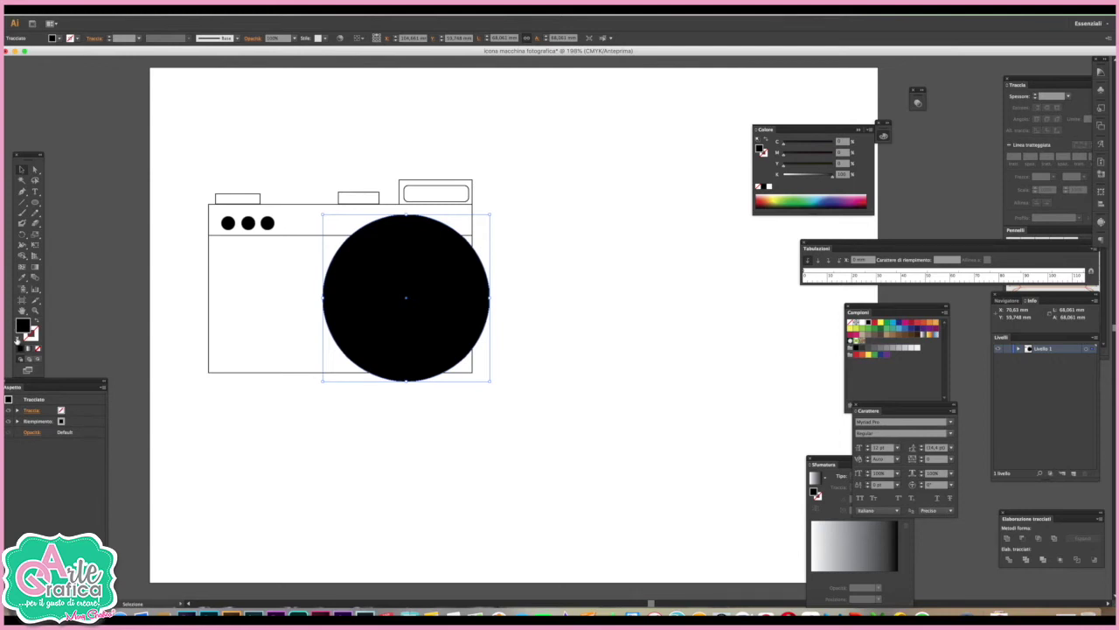
left_click(18, 339)
left_click(652, 313)
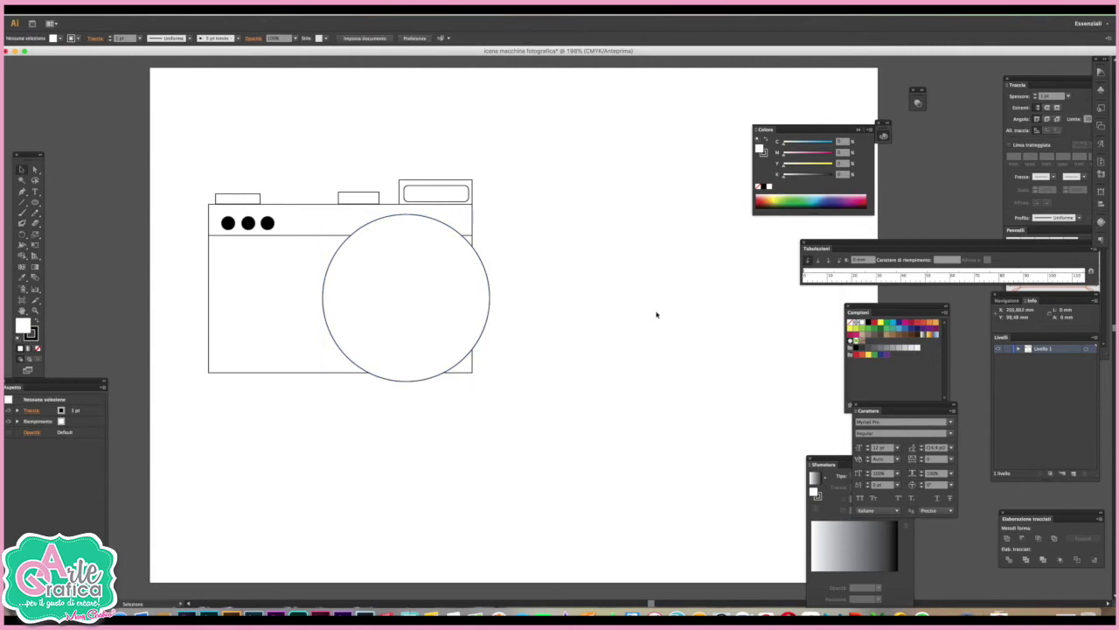
left_click(474, 299)
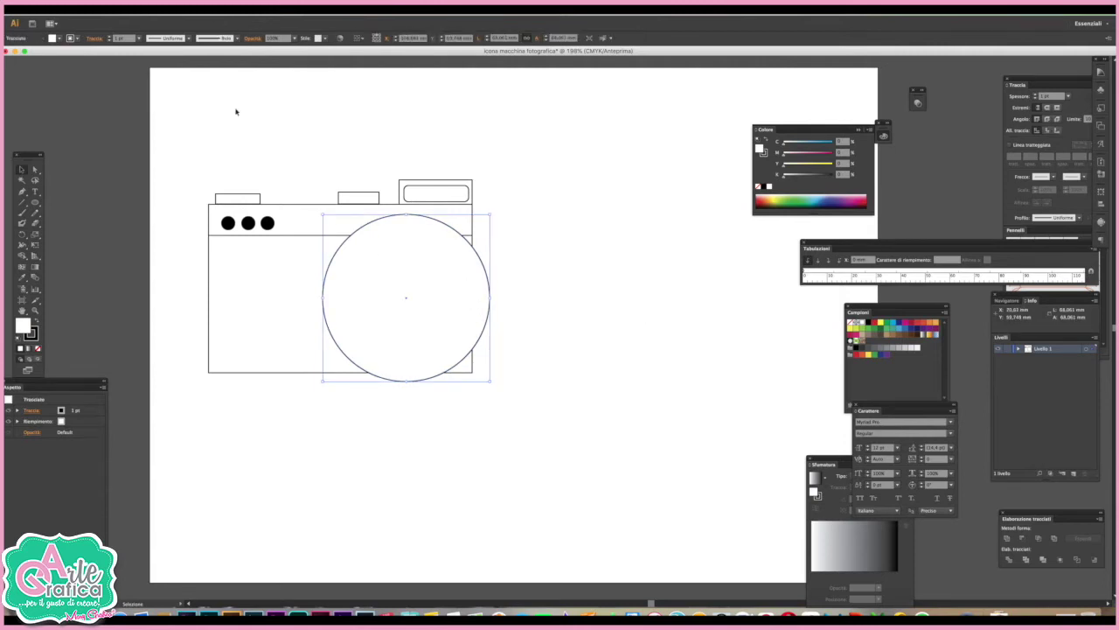
Paste a copy in front of the lens circle and shrink it into an inner ring.
left_click(118, 15)
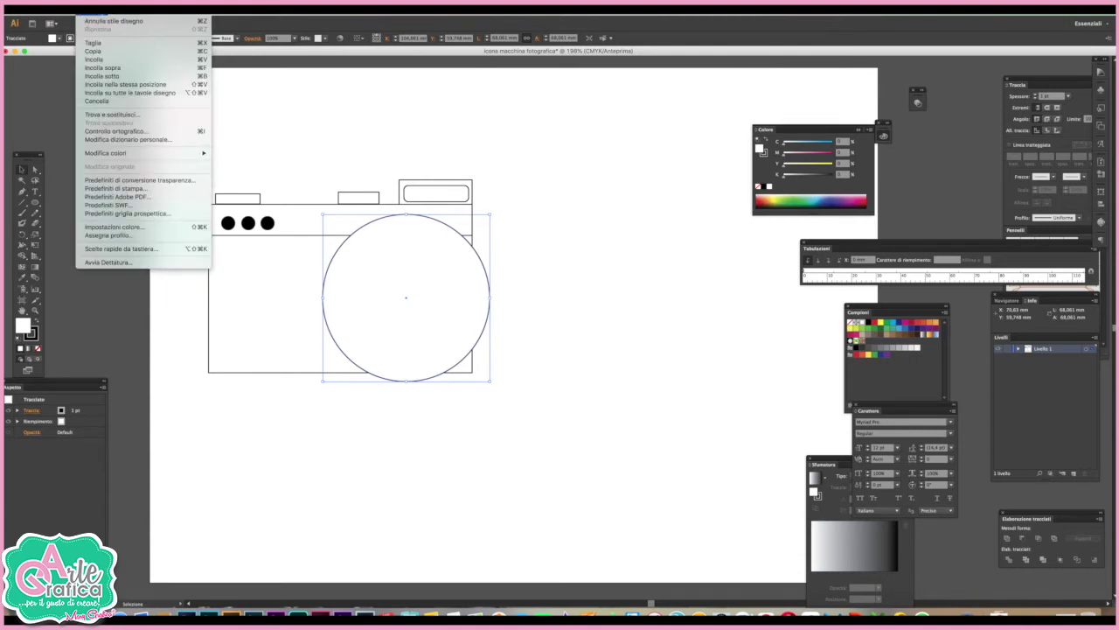
left_click(100, 49)
left_click(114, 15)
left_click(123, 68)
left_click_drag(407, 215, 406, 224)
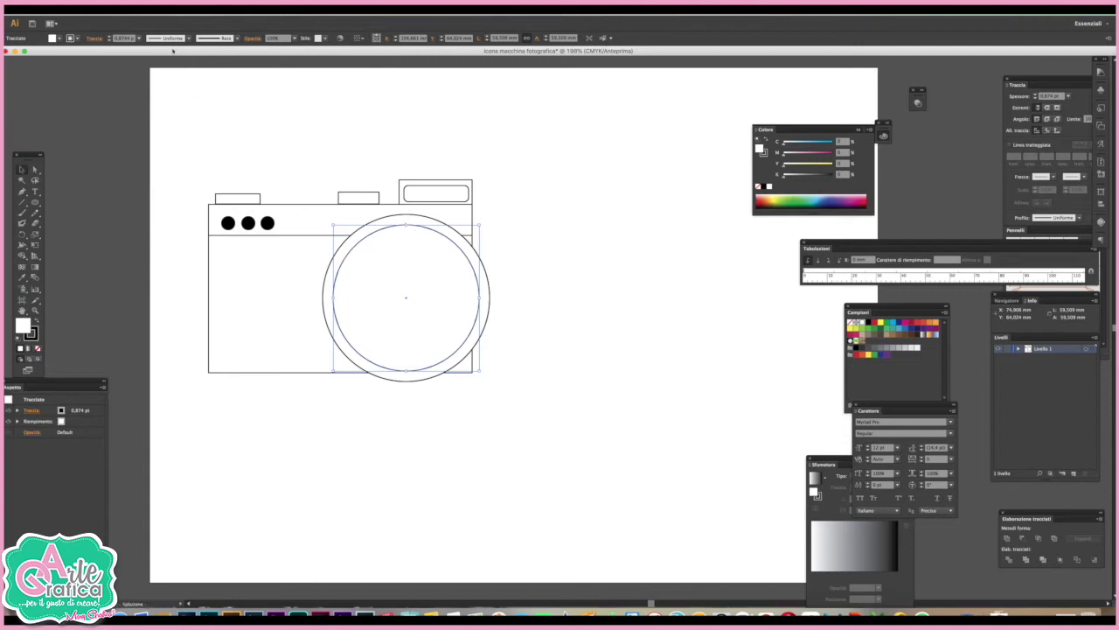
Paste another smaller copy at the lens centre and make it solid black.
left_click(91, 7)
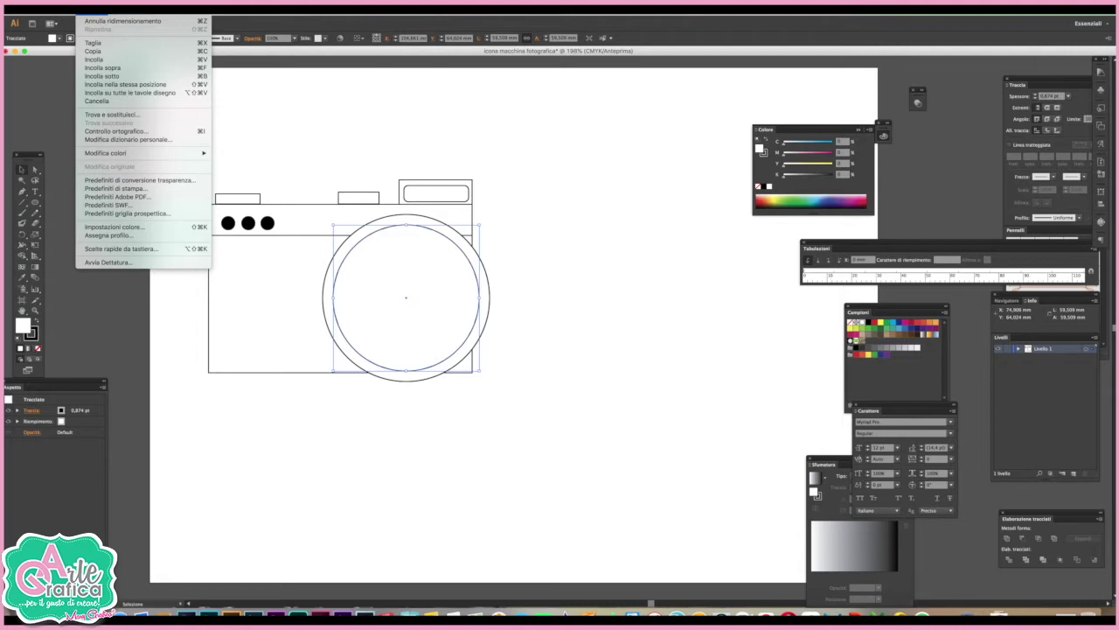
left_click(104, 52)
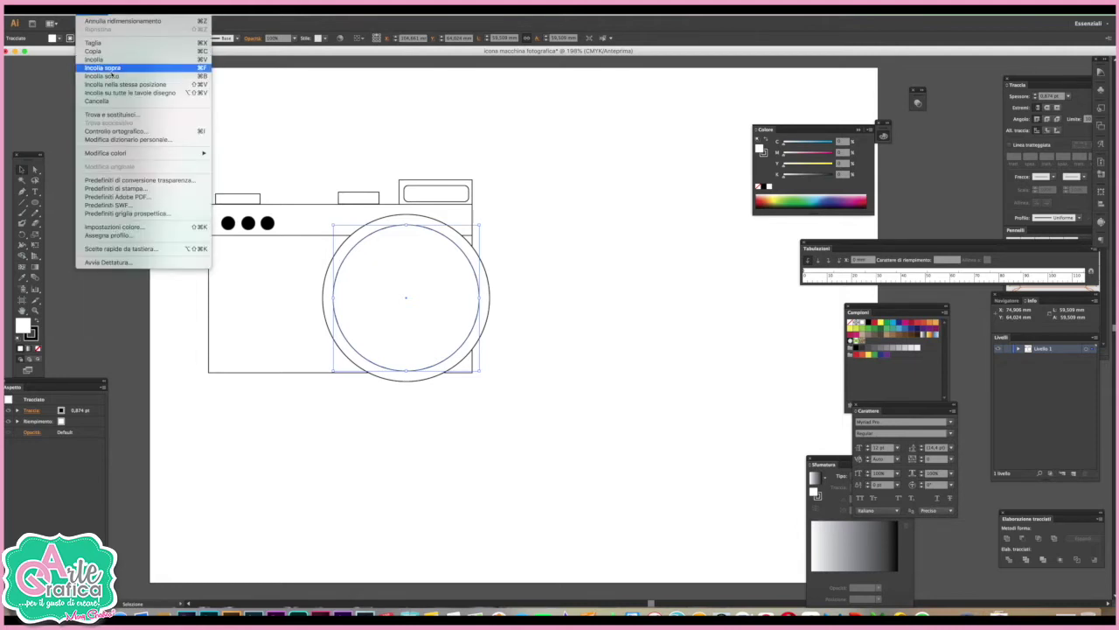
left_click(102, 67)
left_click_drag(405, 225, 406, 253)
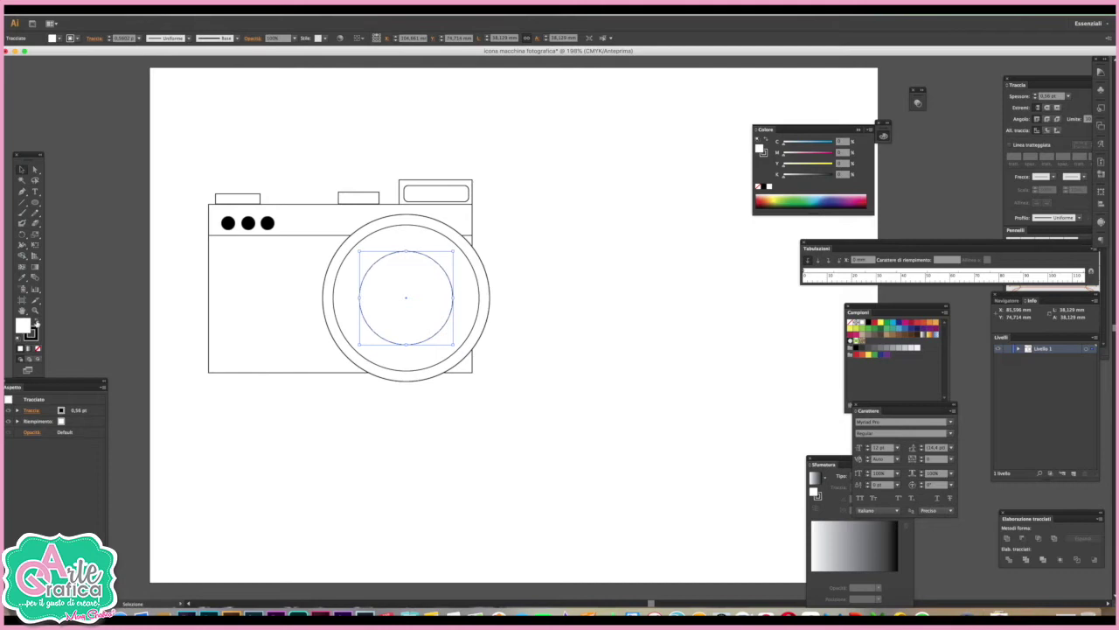
left_click(37, 324)
left_click(592, 325)
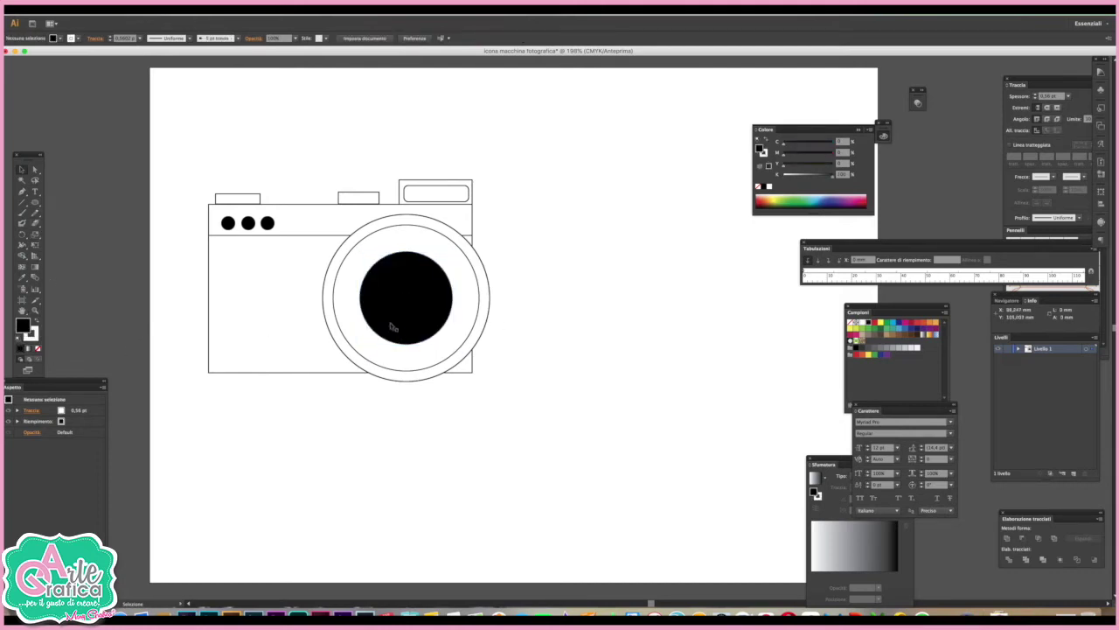
left_click(398, 336)
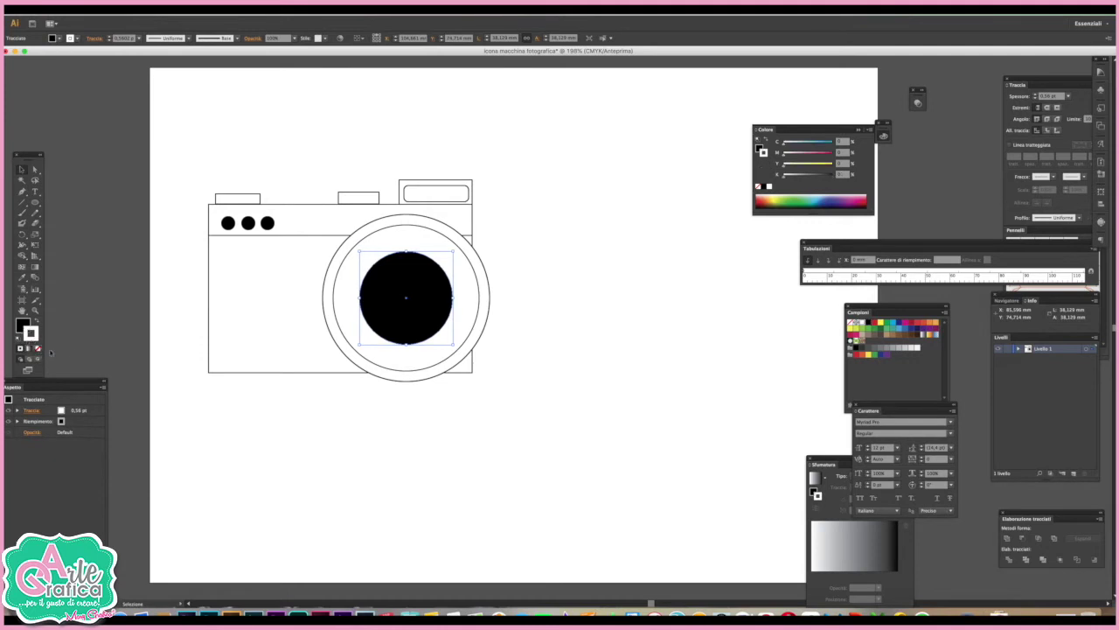
left_click(573, 383)
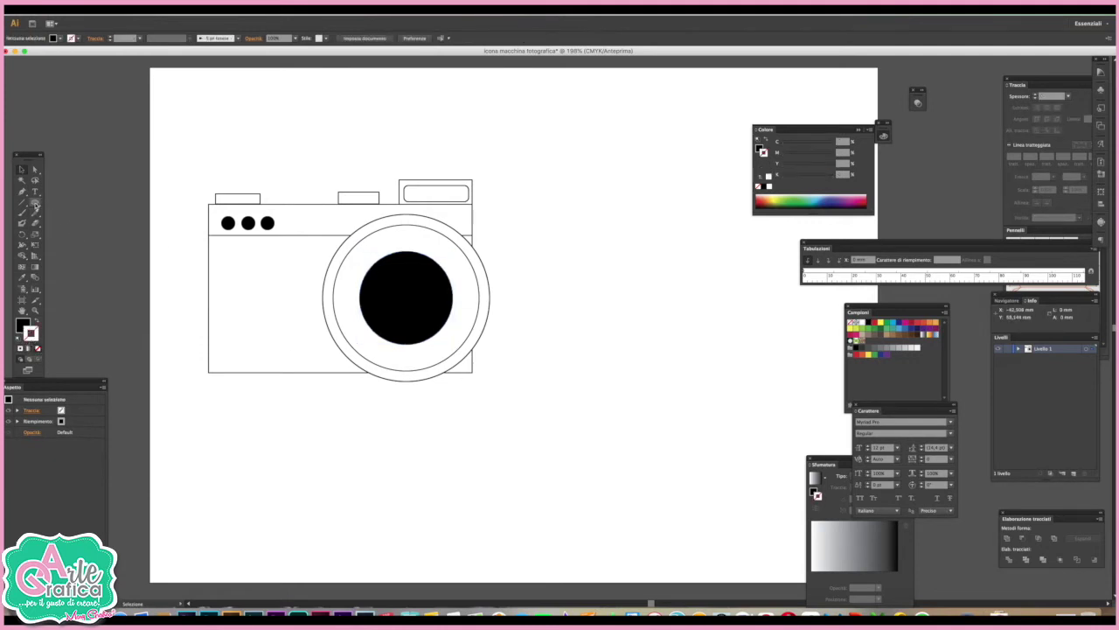
Draw a small white highlight circle on the upper left of the black lens.
left_click(35, 203)
left_click_drag(390, 276, 404, 288)
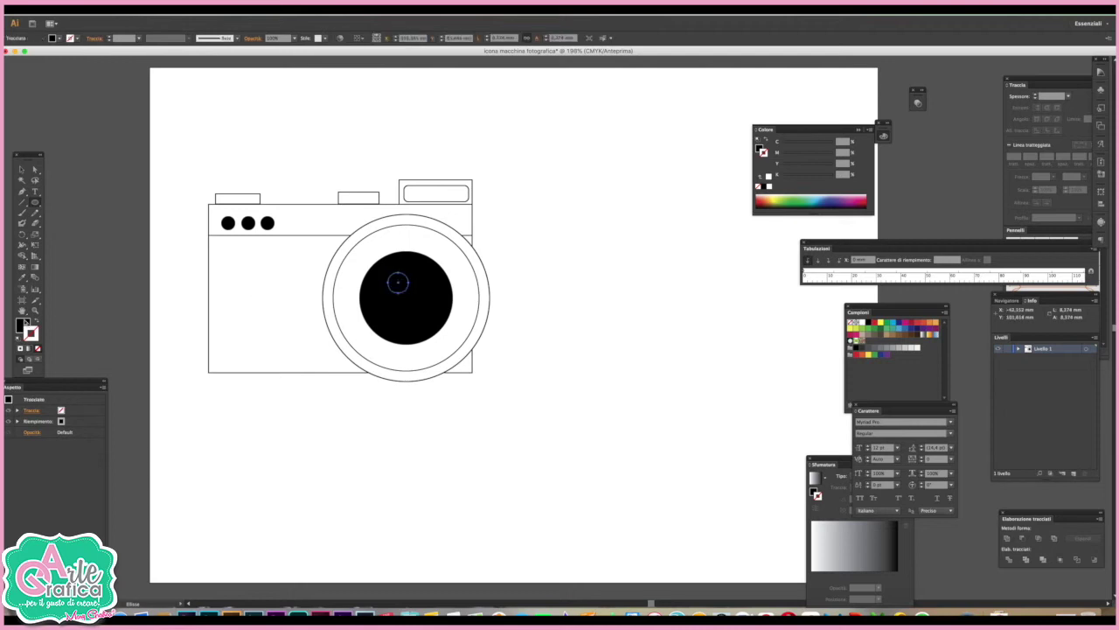
left_click(22, 323)
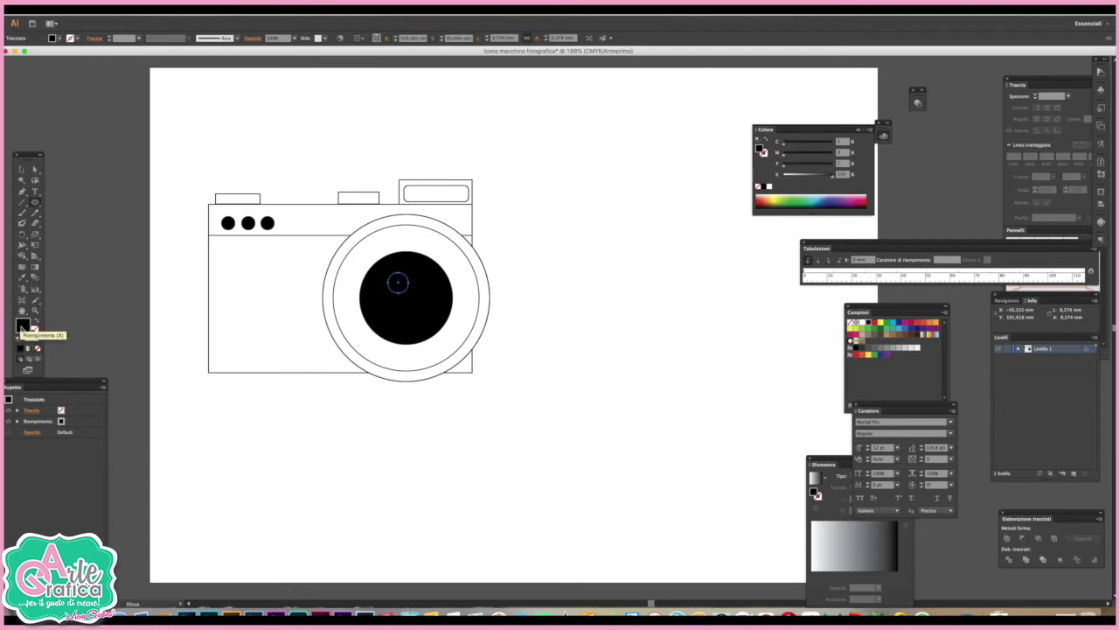
left_click(766, 186)
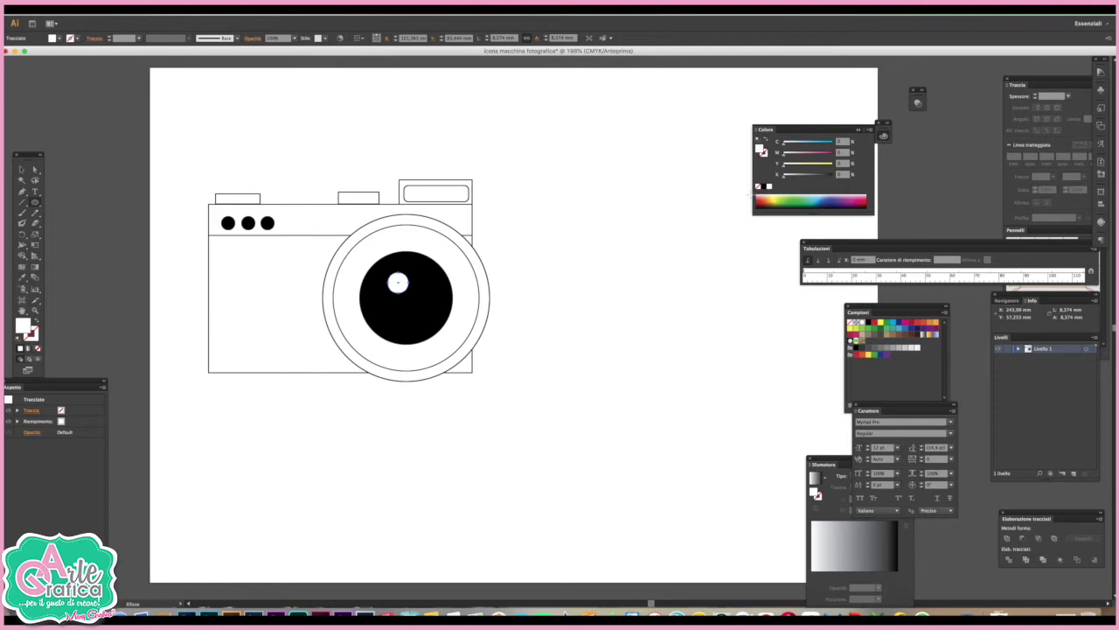
left_click(23, 171)
left_click(595, 322)
Duplicate the highlight into a smaller white dot to its lower right.
left_click(394, 283)
left_click_drag(395, 283, 410, 298)
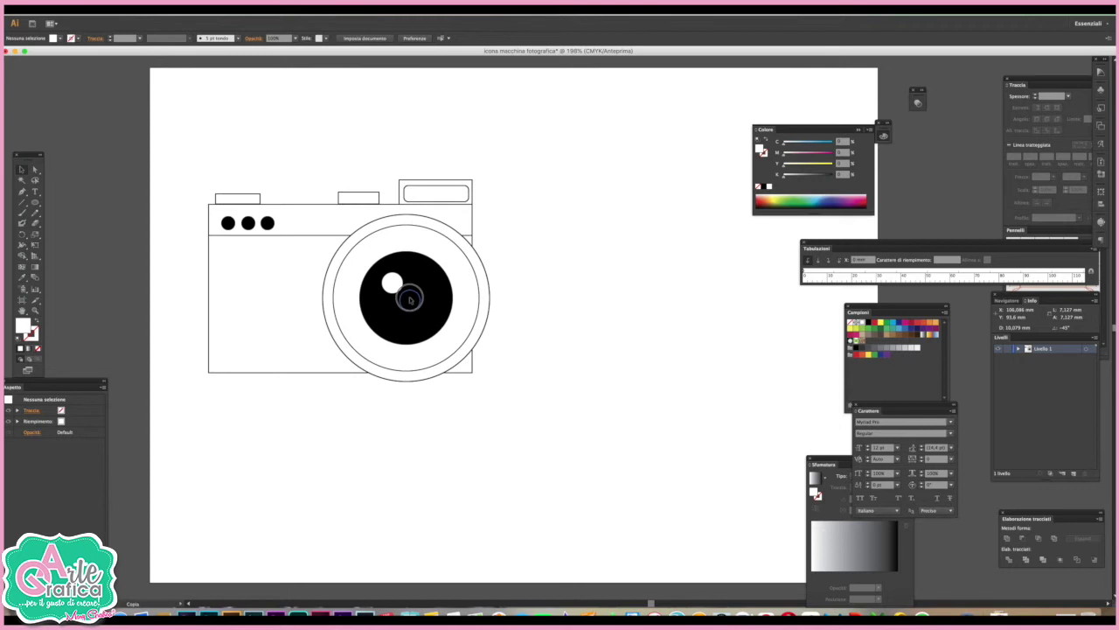
left_click_drag(410, 298, 410, 299)
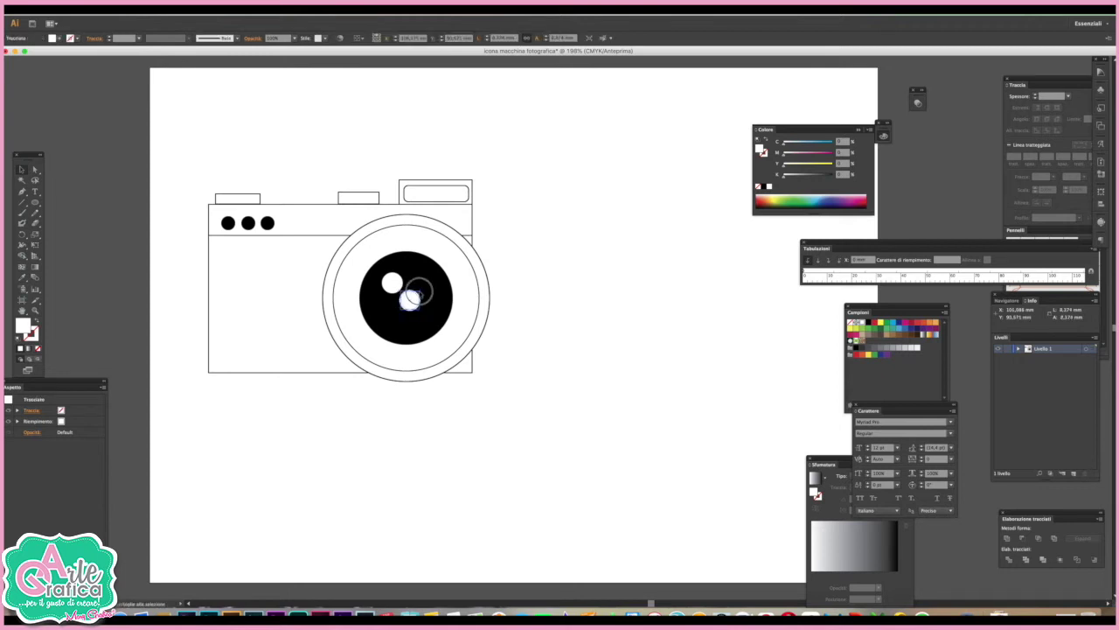
left_click(607, 288)
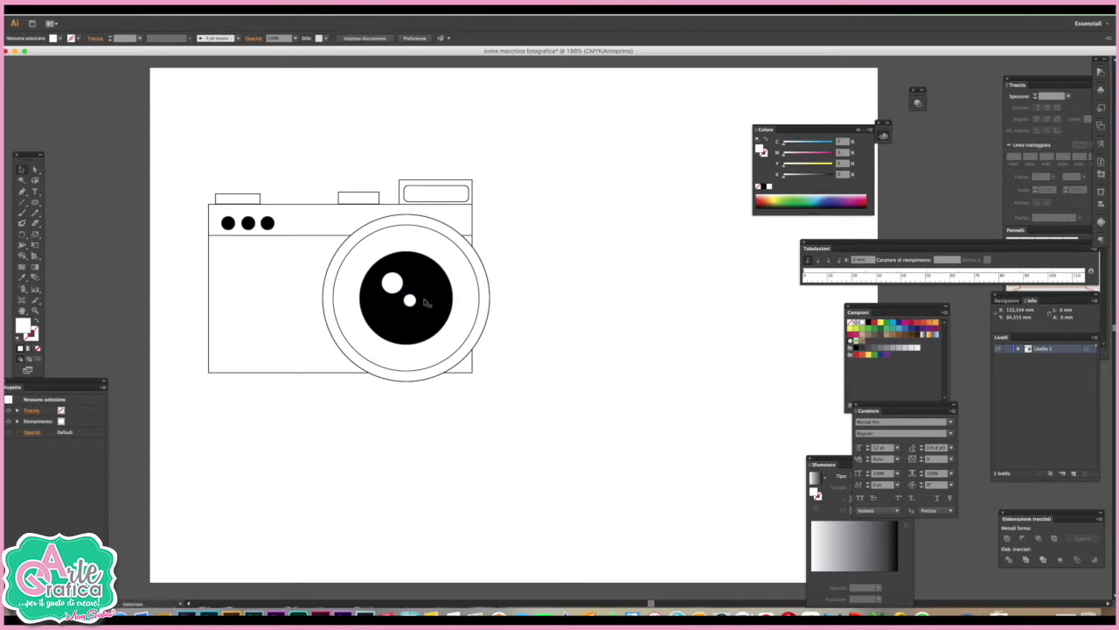
left_click_drag(410, 301, 408, 298)
left_click(579, 290)
left_click(281, 7)
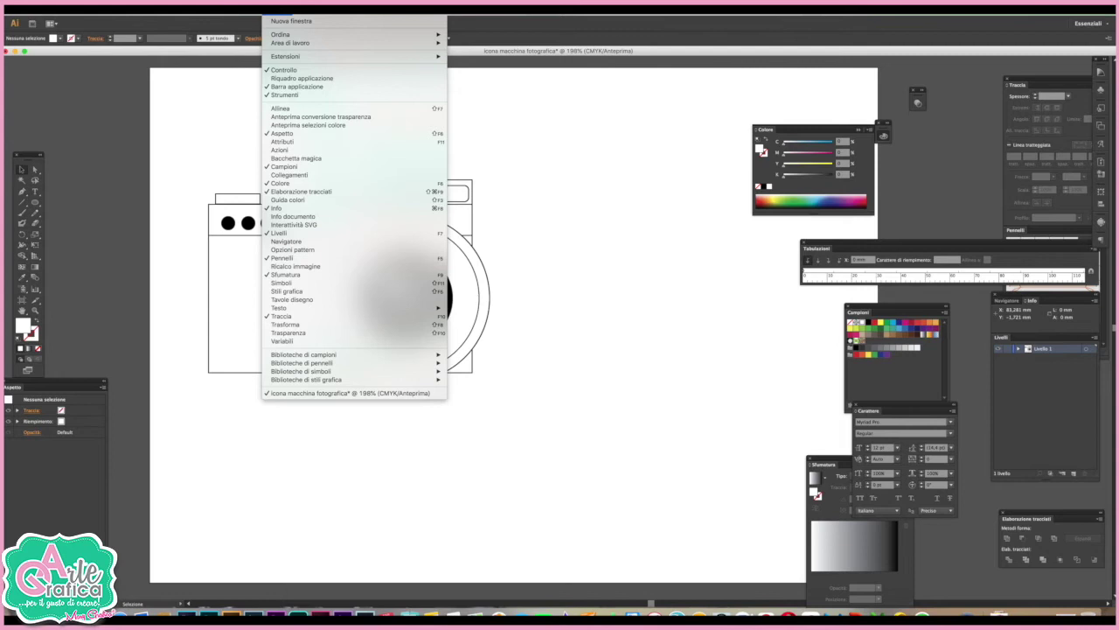
mouse_move(304, 354)
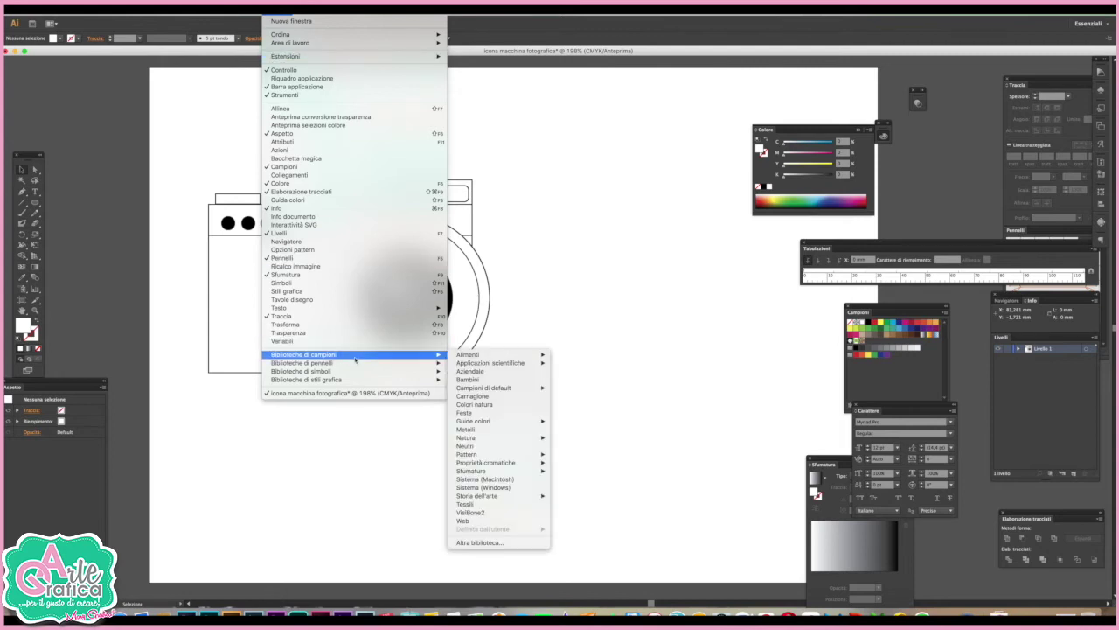
mouse_move(473, 421)
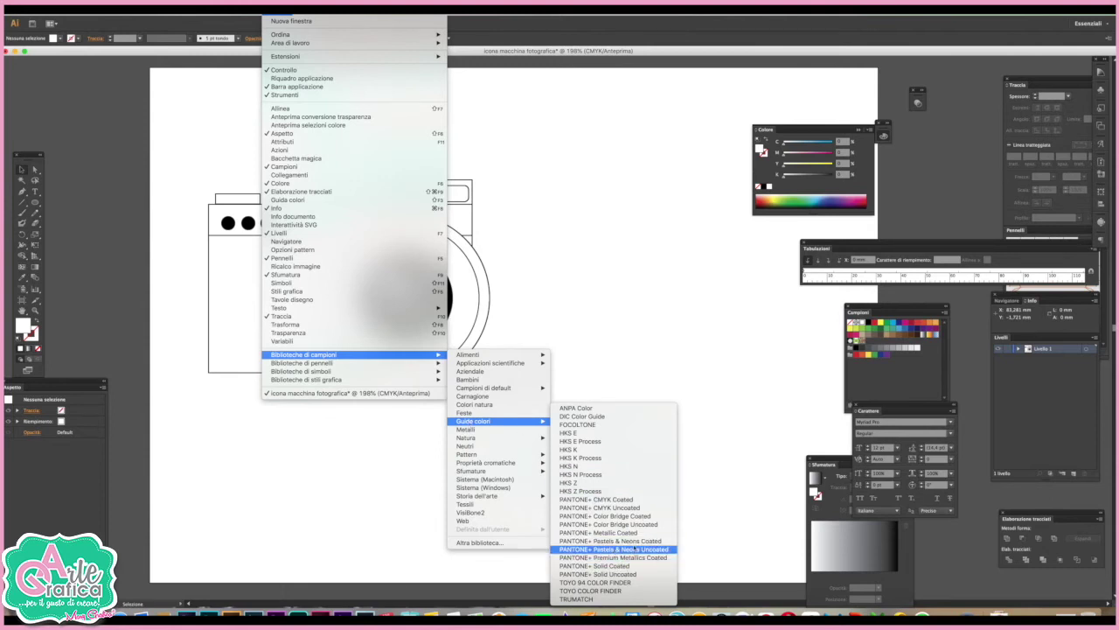
Open the PANTONE+ Pastels & Neons Coated library and enlarge its panel beside the drawing.
left_click(644, 541)
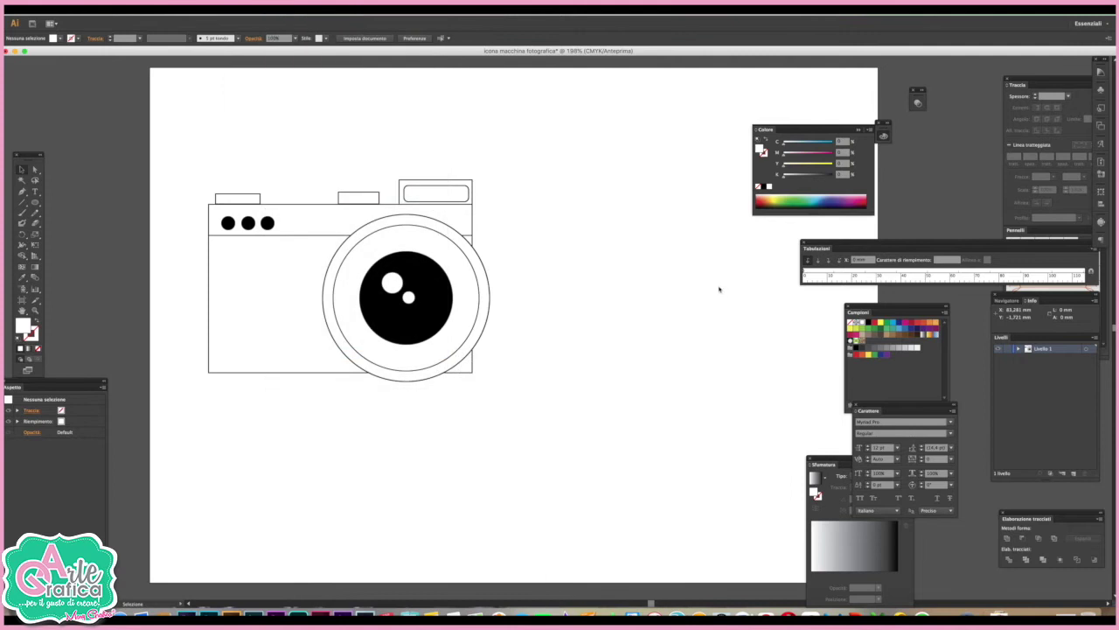
left_click_drag(561, 293, 625, 163)
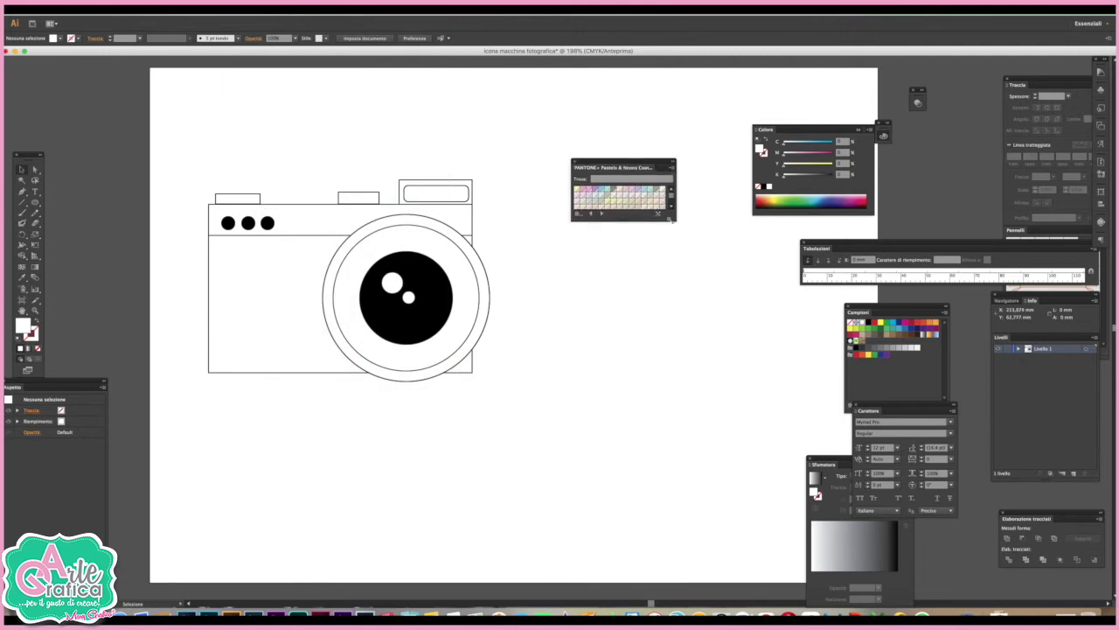
mouse_move(676, 219)
left_mouse_down()
mouse_move(697, 407)
mouse_move(687, 367)
left_mouse_up()
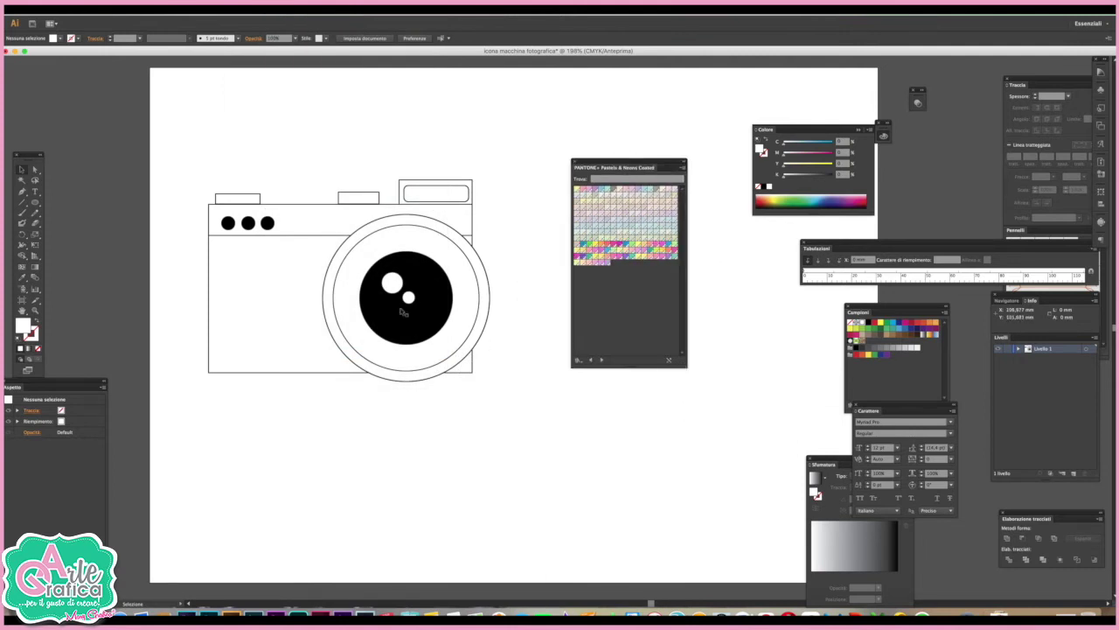
Fill the top band pale green and the camera body and viewfinder pink.
left_click(341, 211)
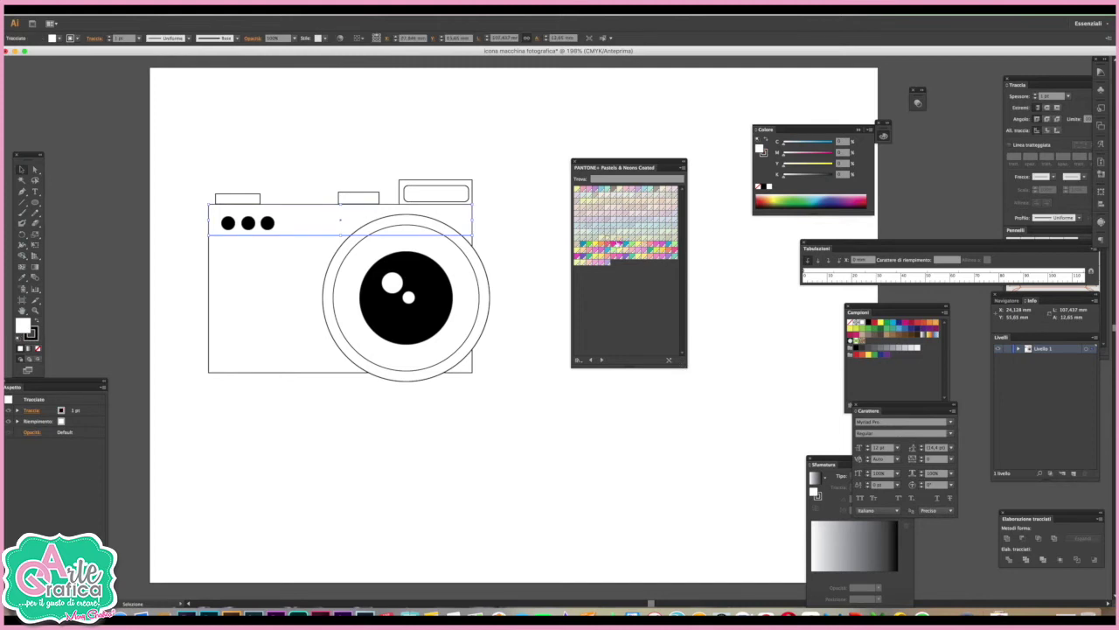
left_click(607, 241)
left_click(510, 219)
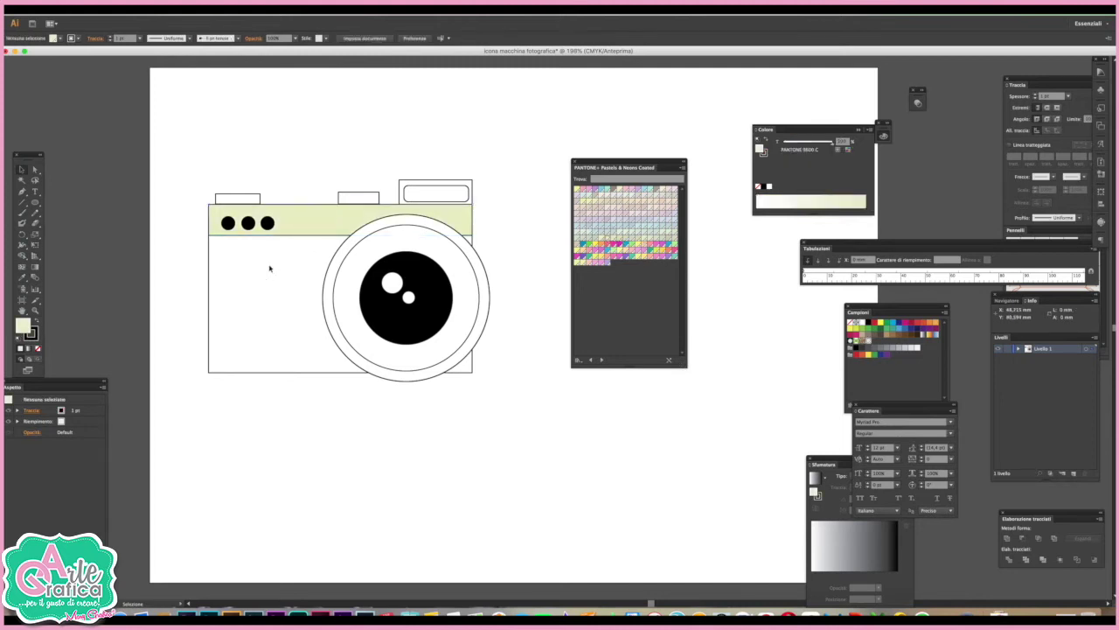
left_click(235, 260)
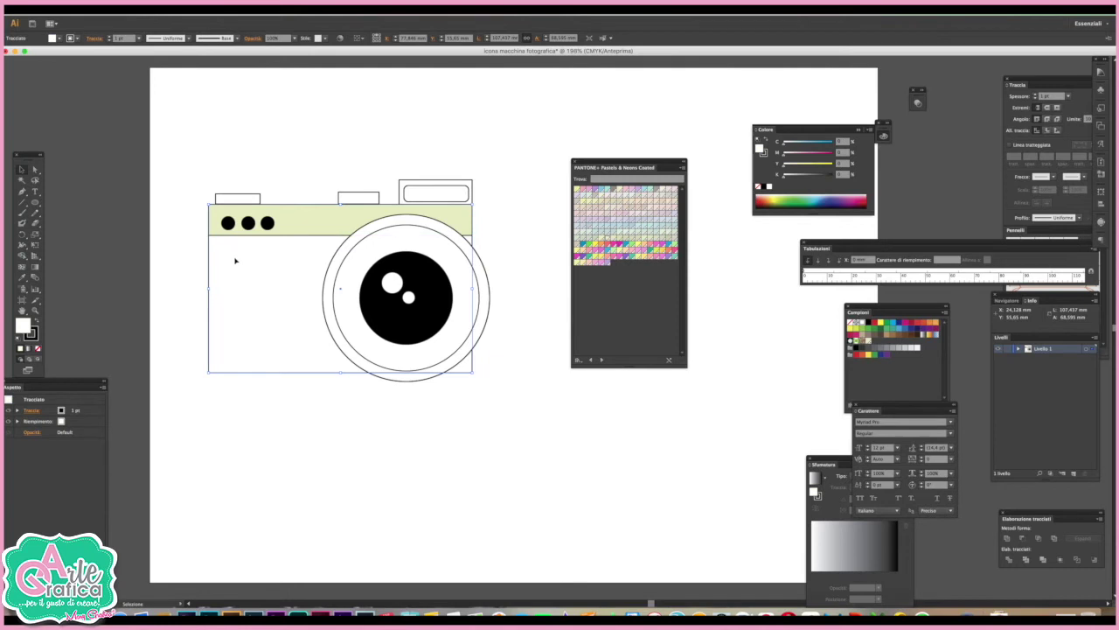
left_click(626, 217)
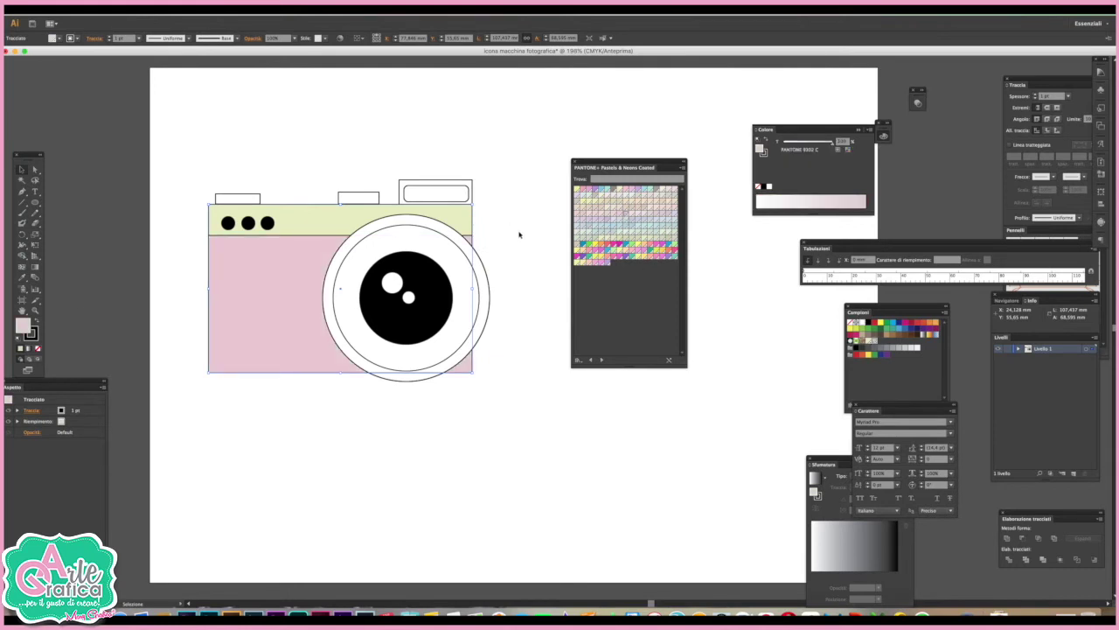
left_click(517, 238)
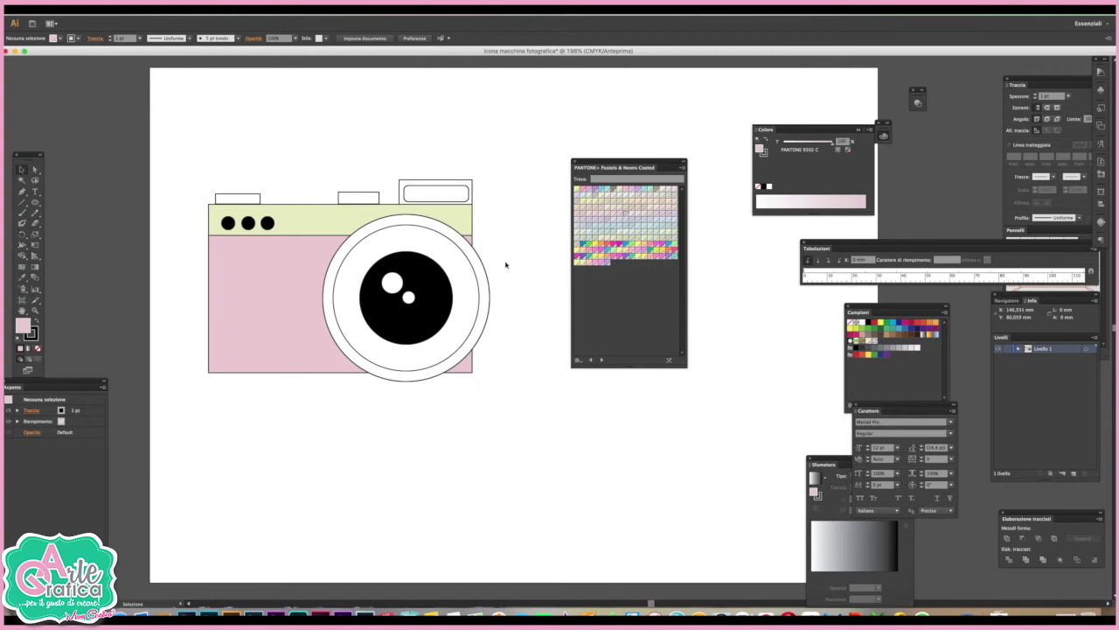
left_click(402, 186)
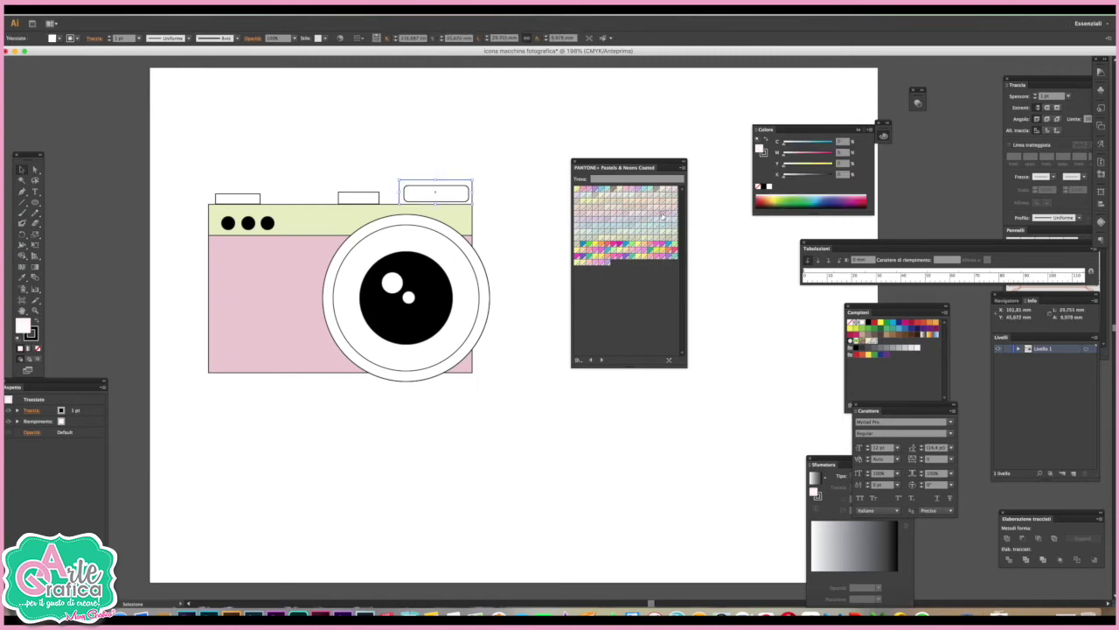
left_click(662, 216)
left_click(516, 236)
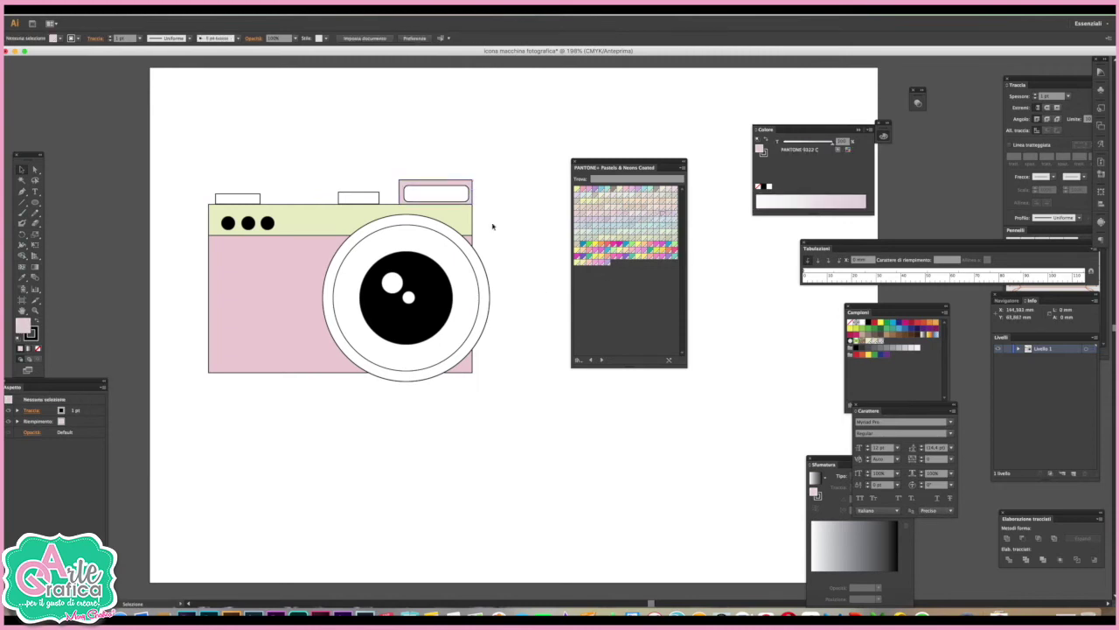
Fill the two top buttons and outer lens ring grey, and the inner ring Pantone 9063 C.
left_click(350, 197)
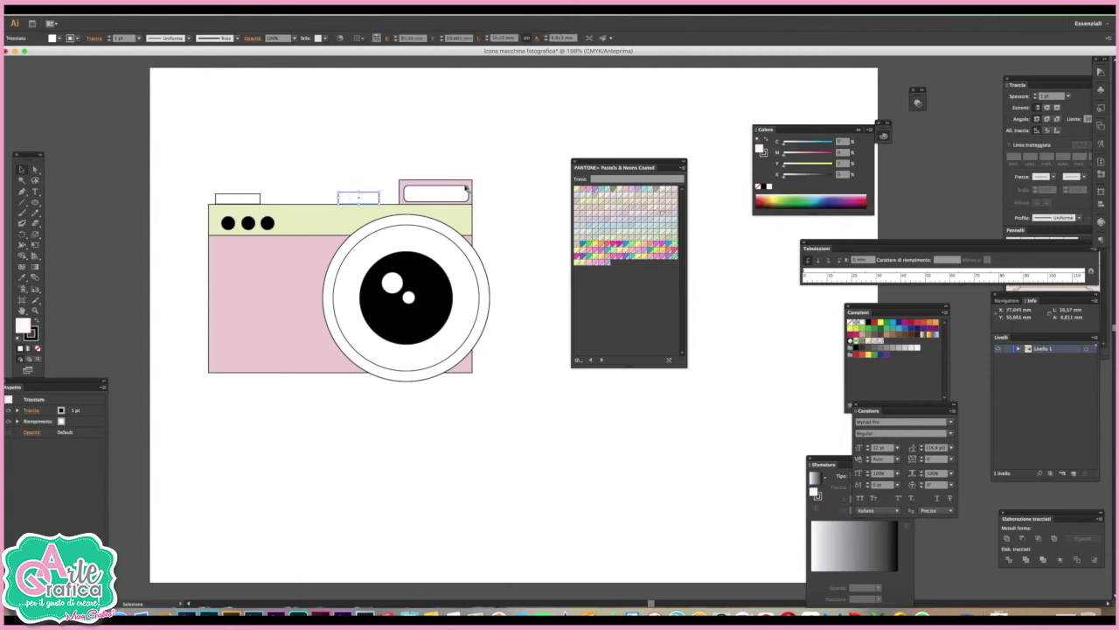
left_click(241, 200, "shift")
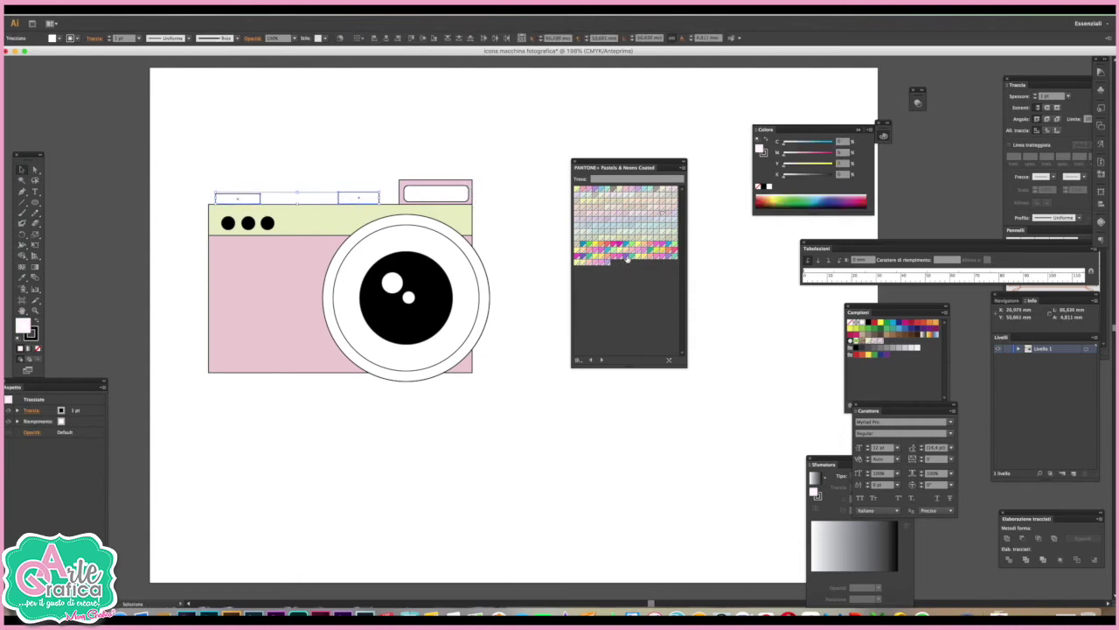
left_click(657, 188)
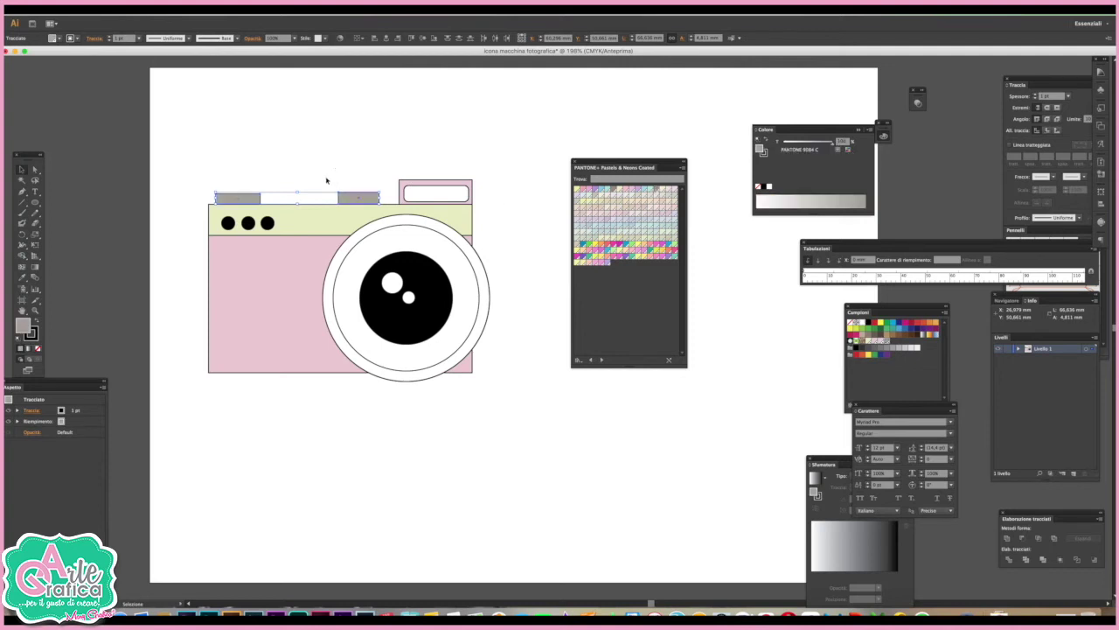
left_click(468, 177)
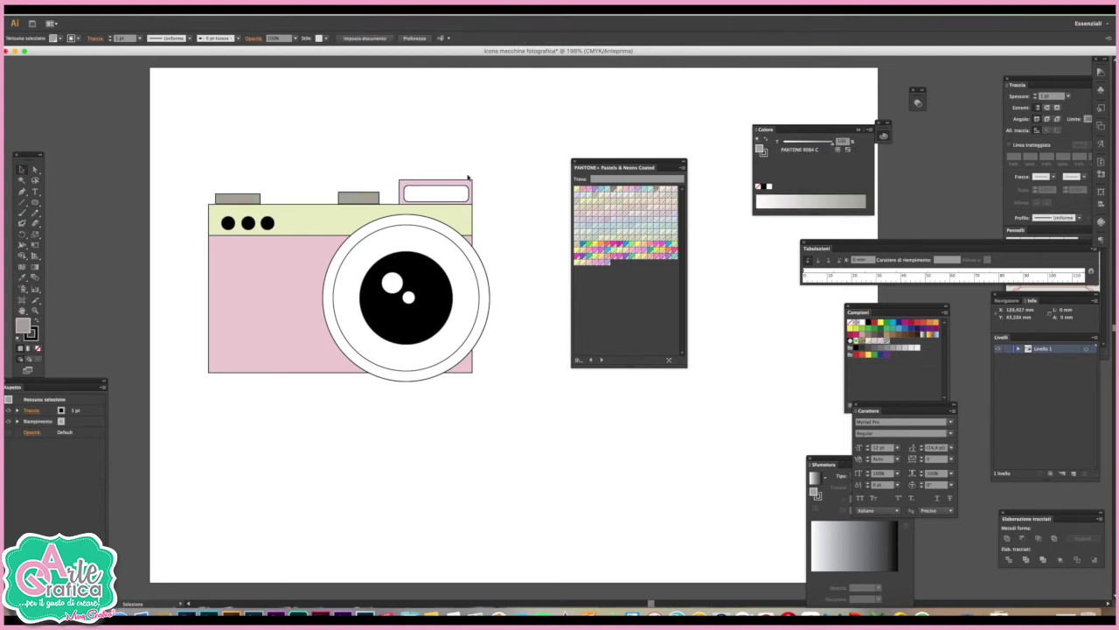
left_click(468, 250)
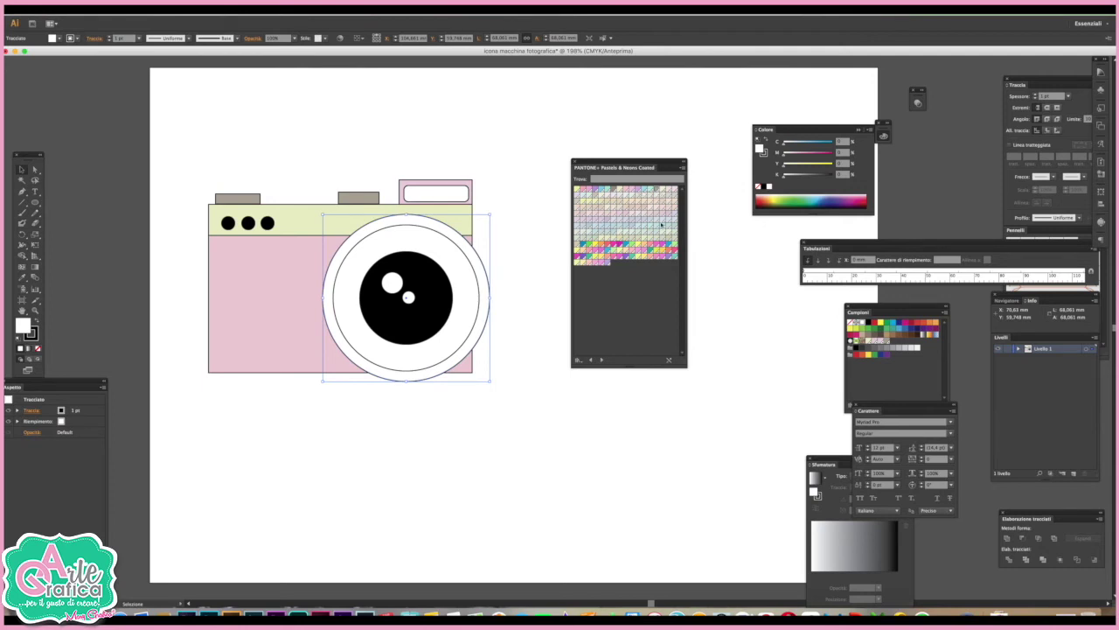
left_click(657, 195)
left_click(524, 216)
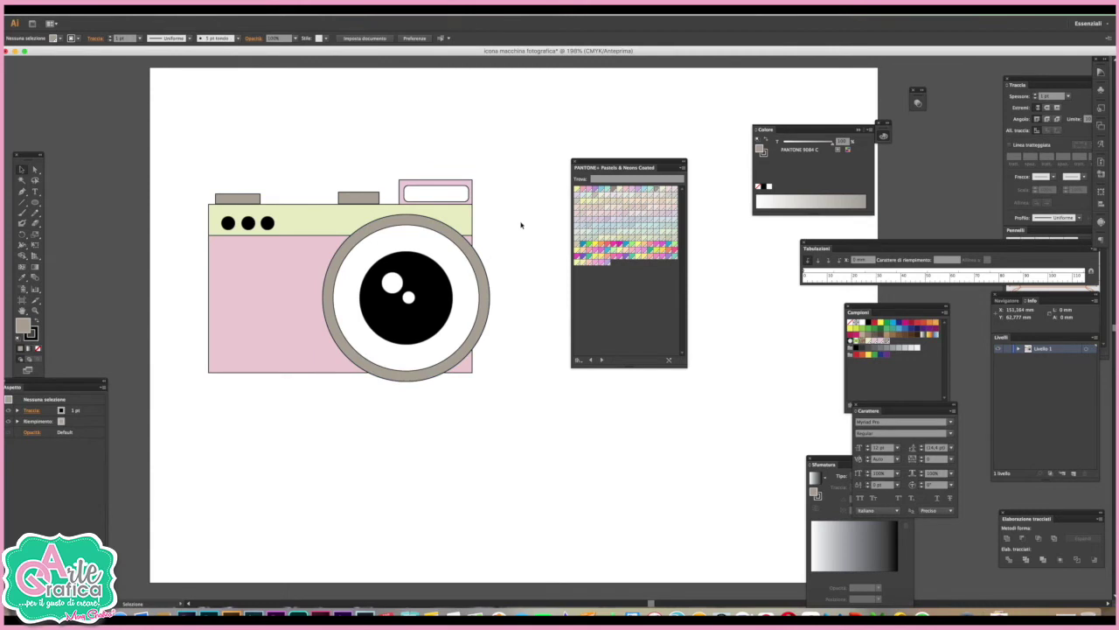
left_click(456, 258)
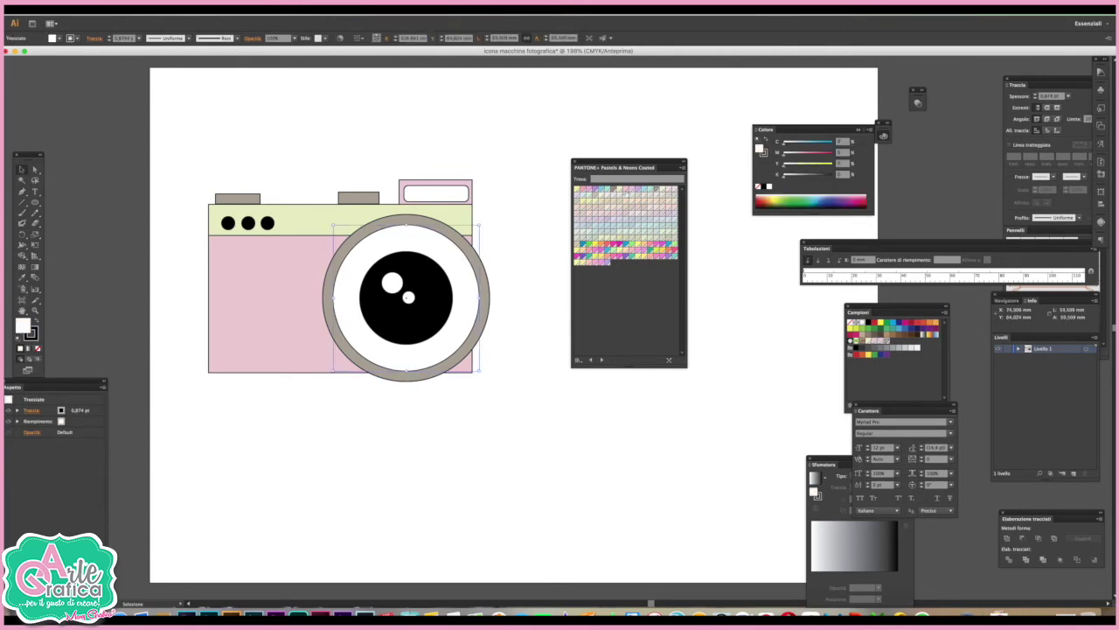
left_click(635, 198)
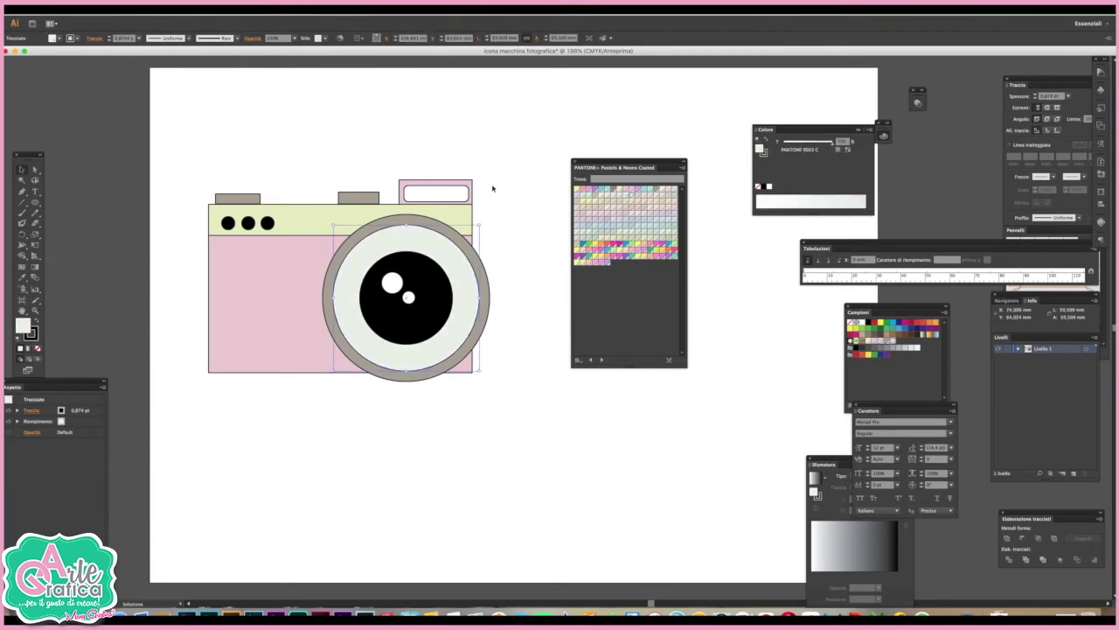
left_click(527, 184)
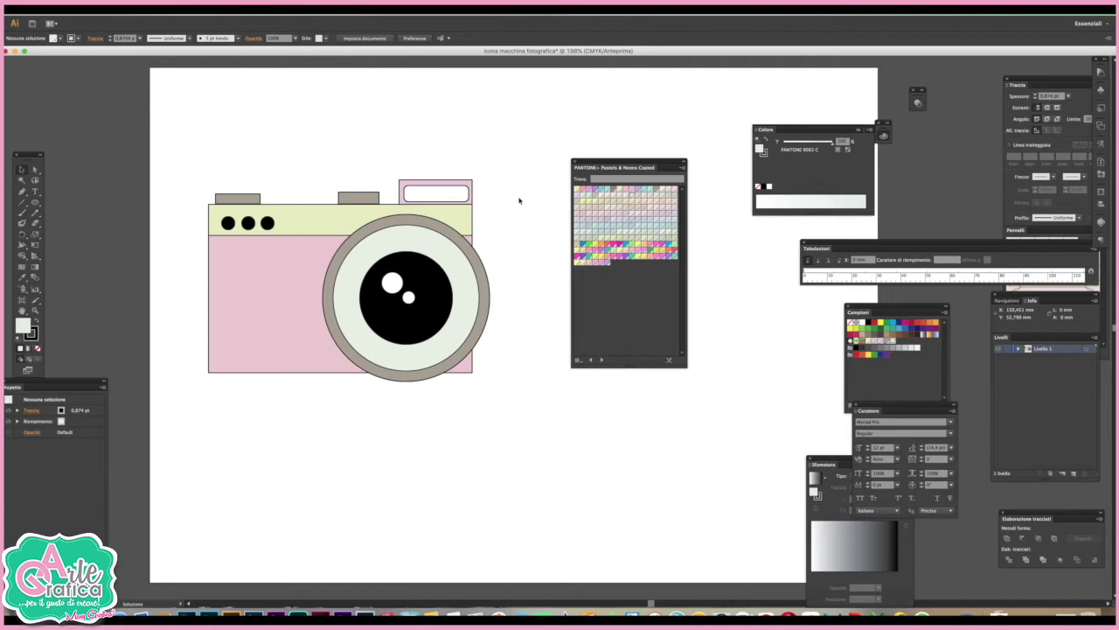
Remove the outlines from all camera shapes.
left_click_drag(190, 169, 498, 414)
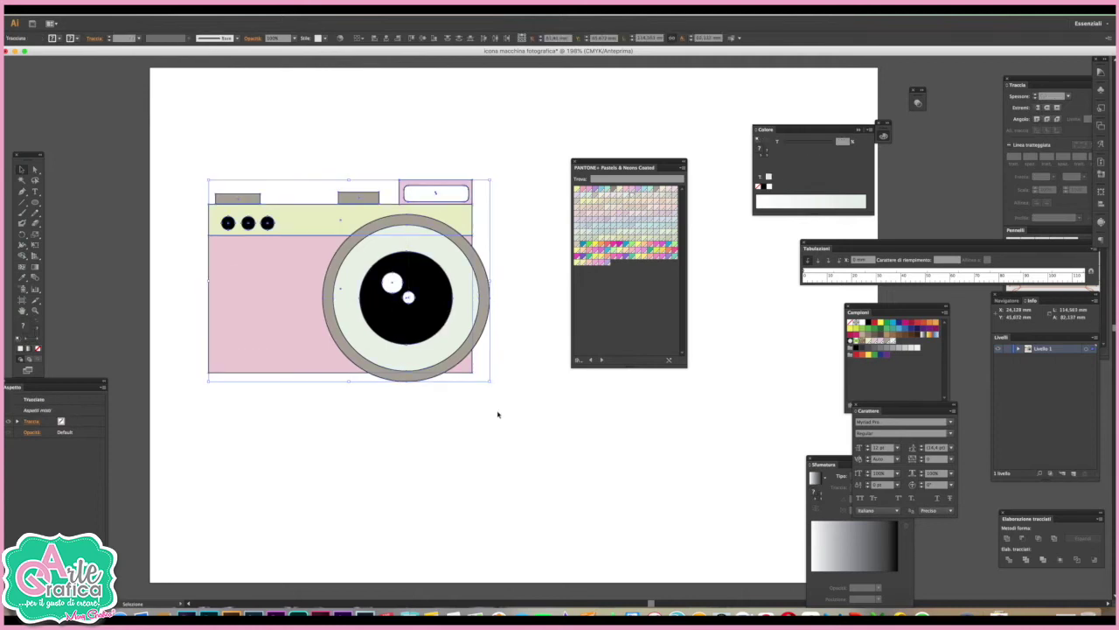
left_click(38, 349)
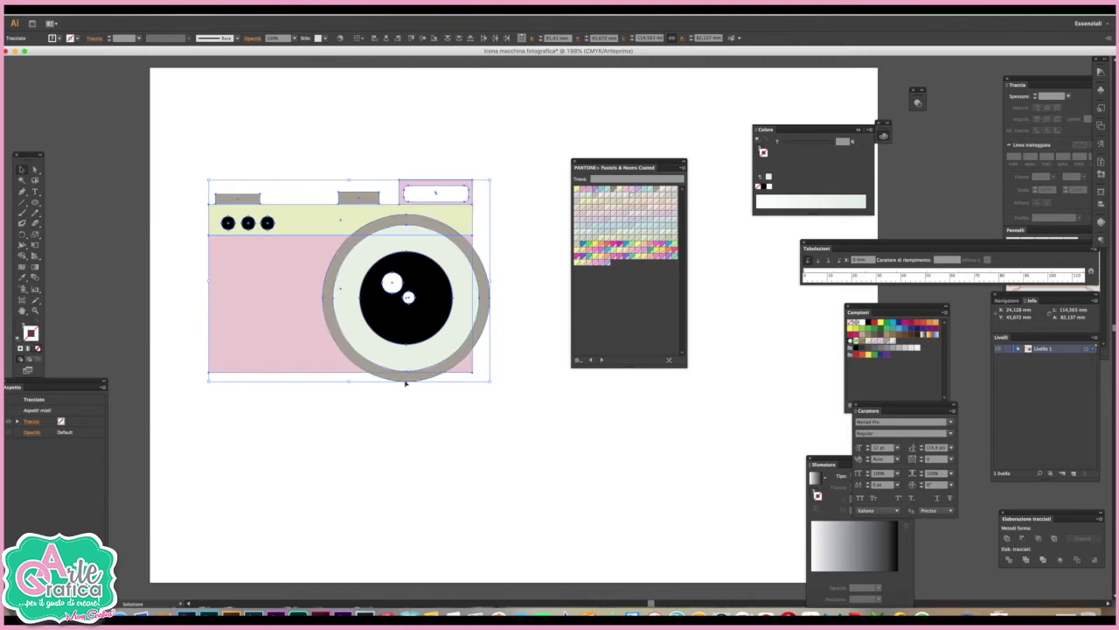
left_click(527, 312)
Zoom out and duplicate the whole camera below and to the right.
scroll(527, 310, "right", 1)
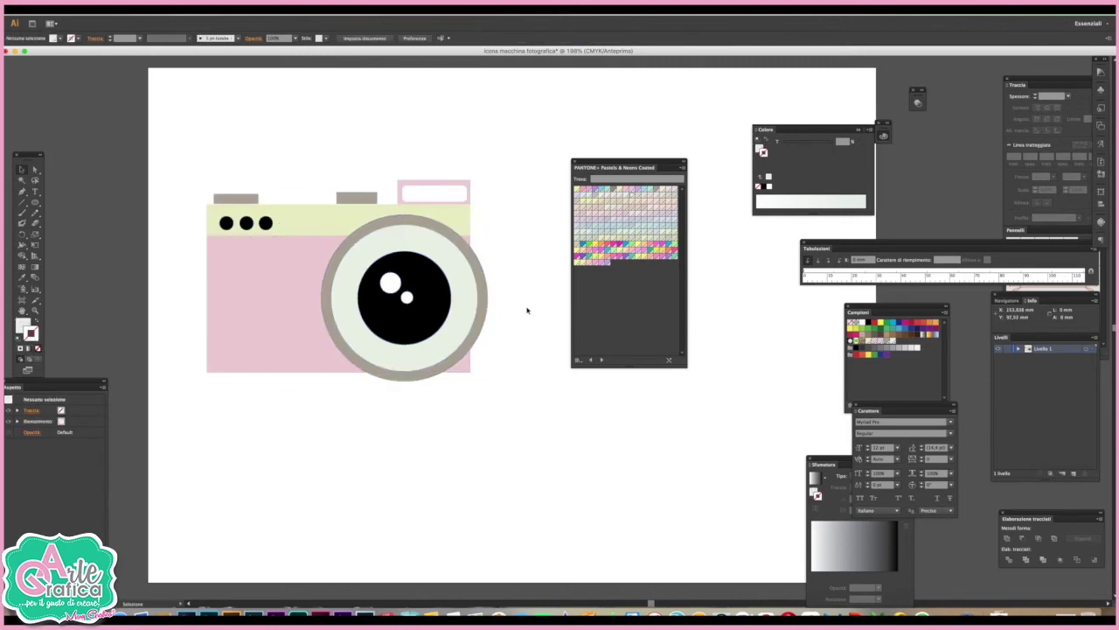
scroll(527, 310, "right", 2)
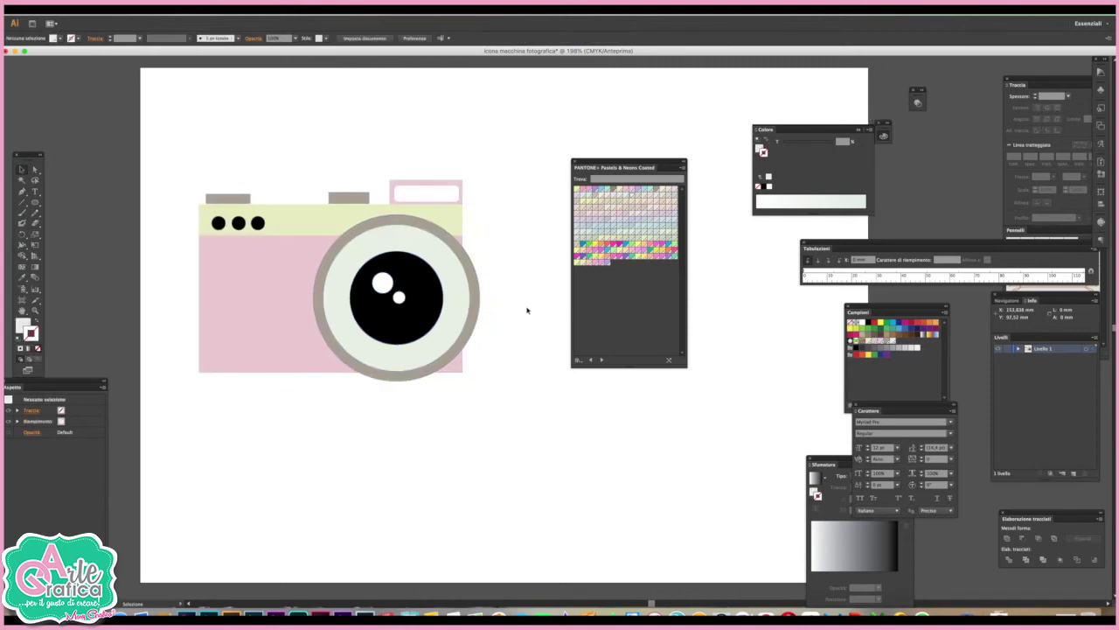
key("ctrl+minus")
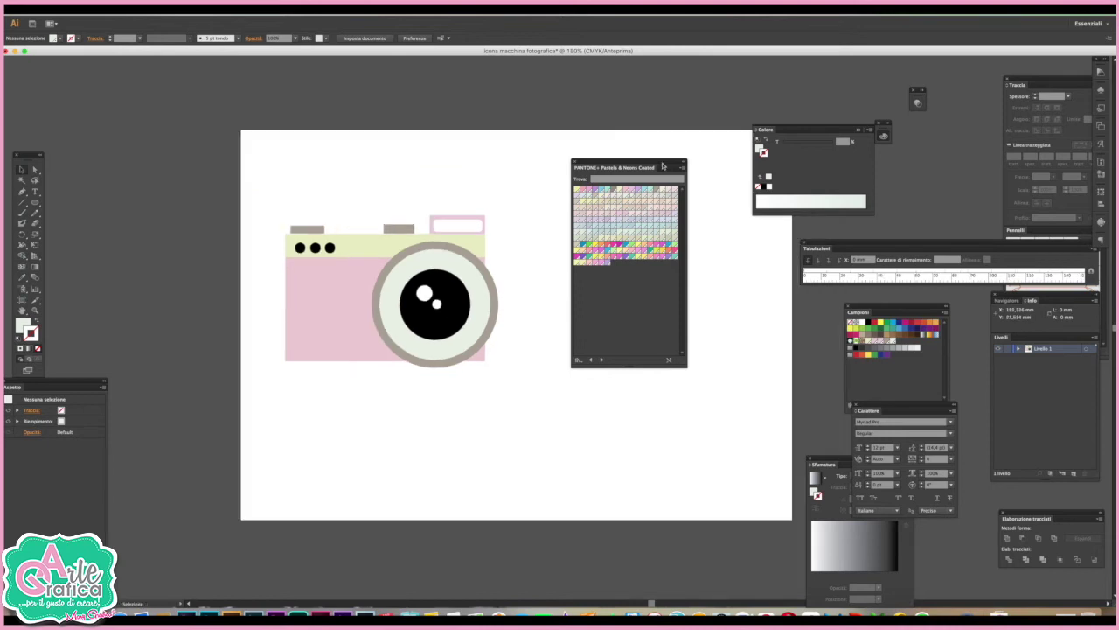
left_click_drag(663, 166, 185, 248)
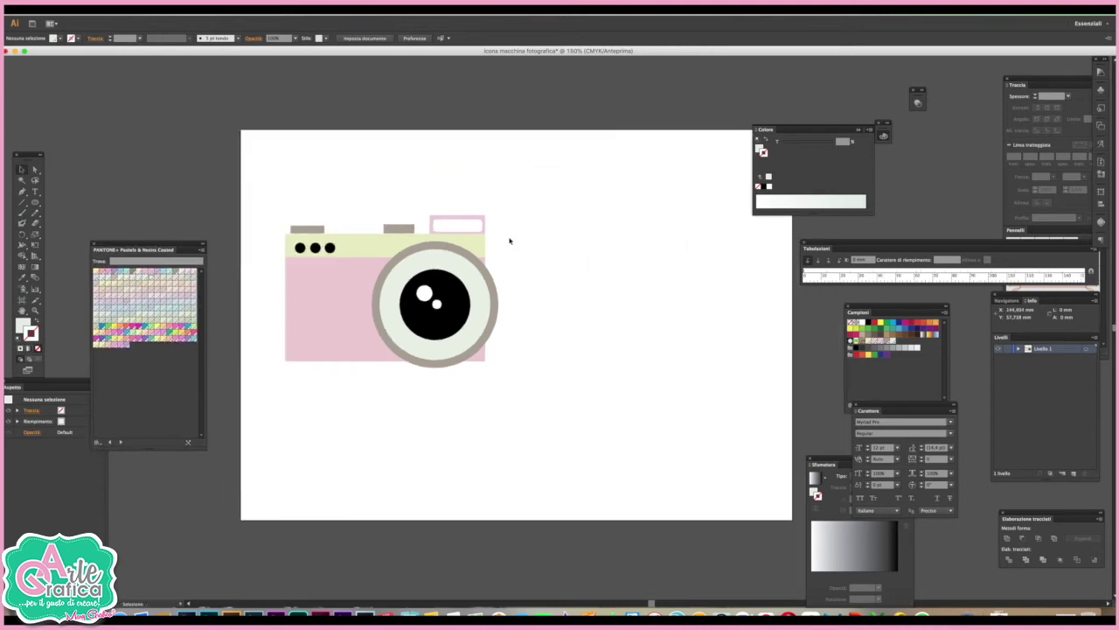
left_click_drag(566, 359, 279, 224)
mouse_move(355, 248)
left_mouse_down()
mouse_move(318, 179)
mouse_move(398, 203)
mouse_move(497, 336)
left_mouse_up()
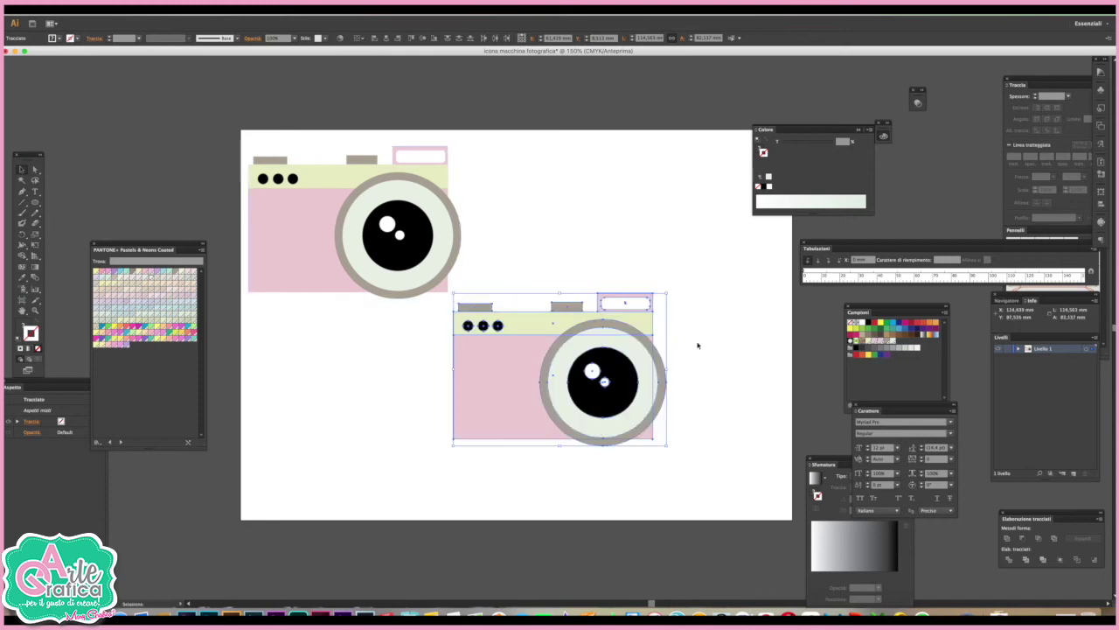
left_click(760, 338)
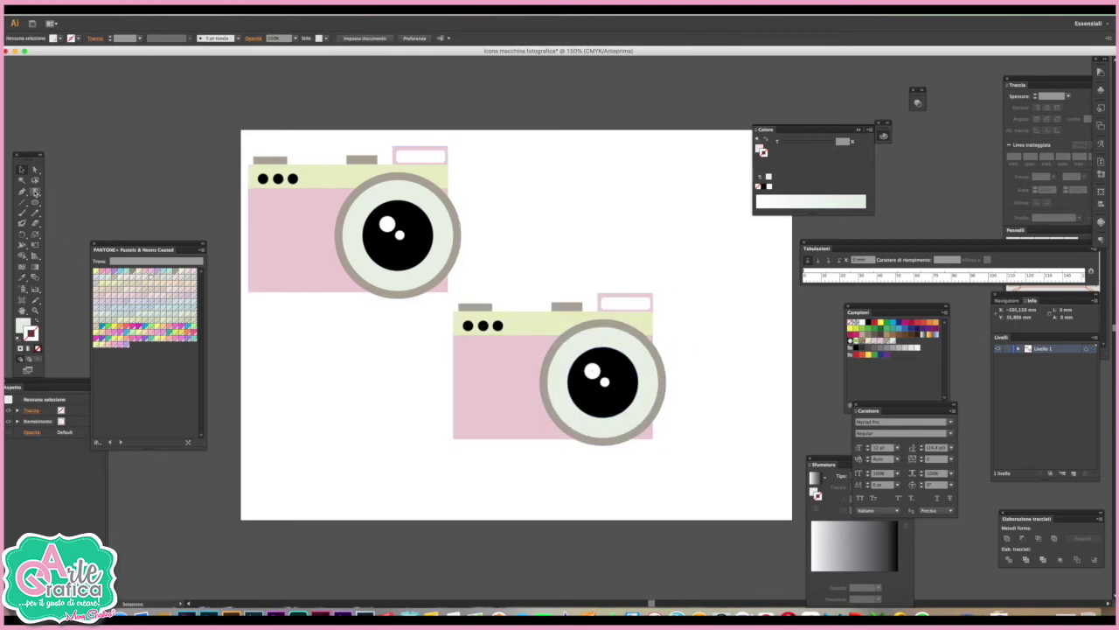
Draw a wide ellipse across the lower camera's base, remove its stroke, and send it to back.
left_click(35, 202)
left_click_drag(429, 426, 675, 457)
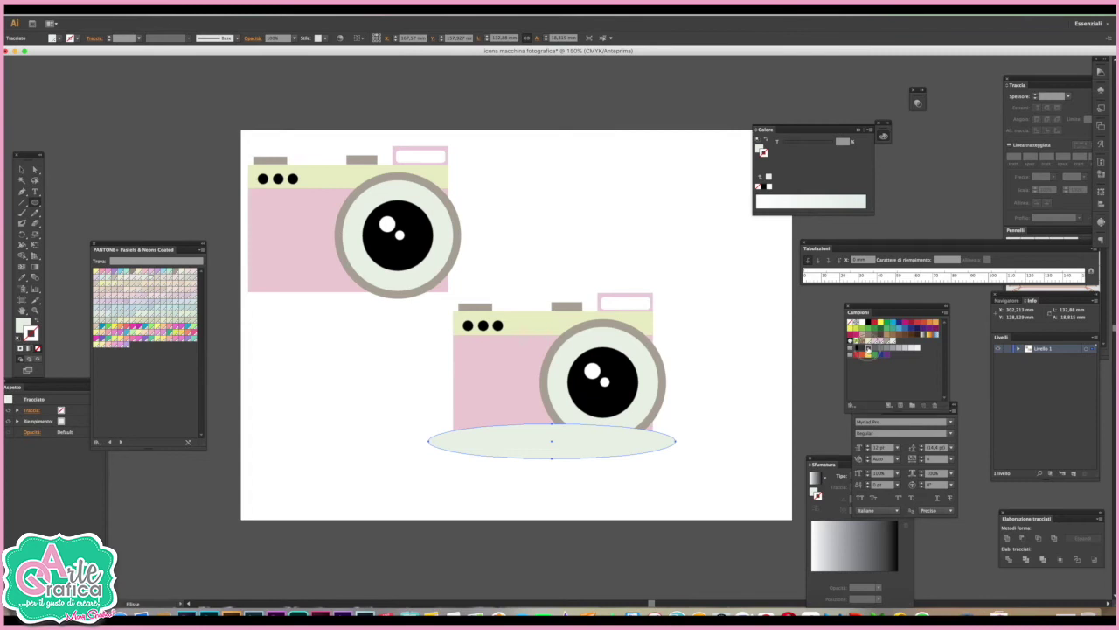
left_click(30, 333)
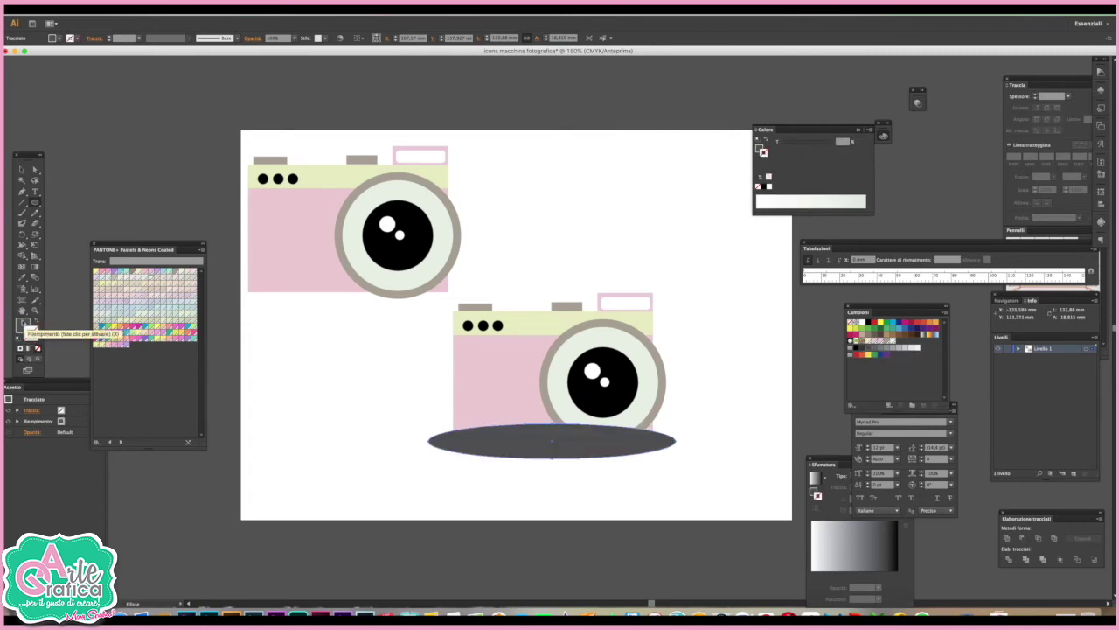
left_click(36, 348)
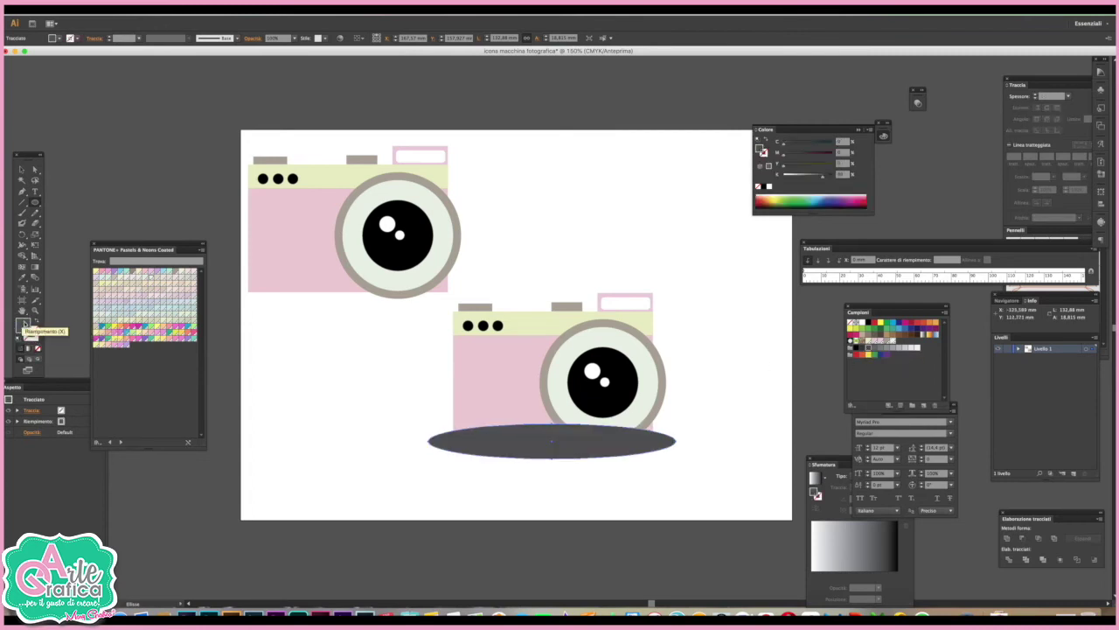
left_click(93, 10)
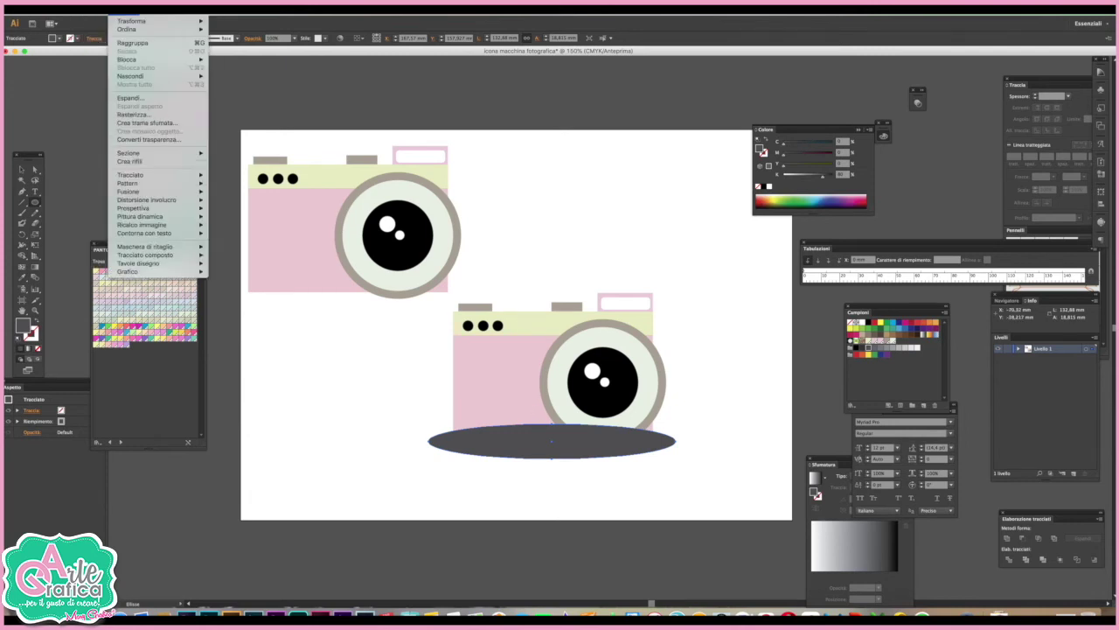
mouse_move(127, 29)
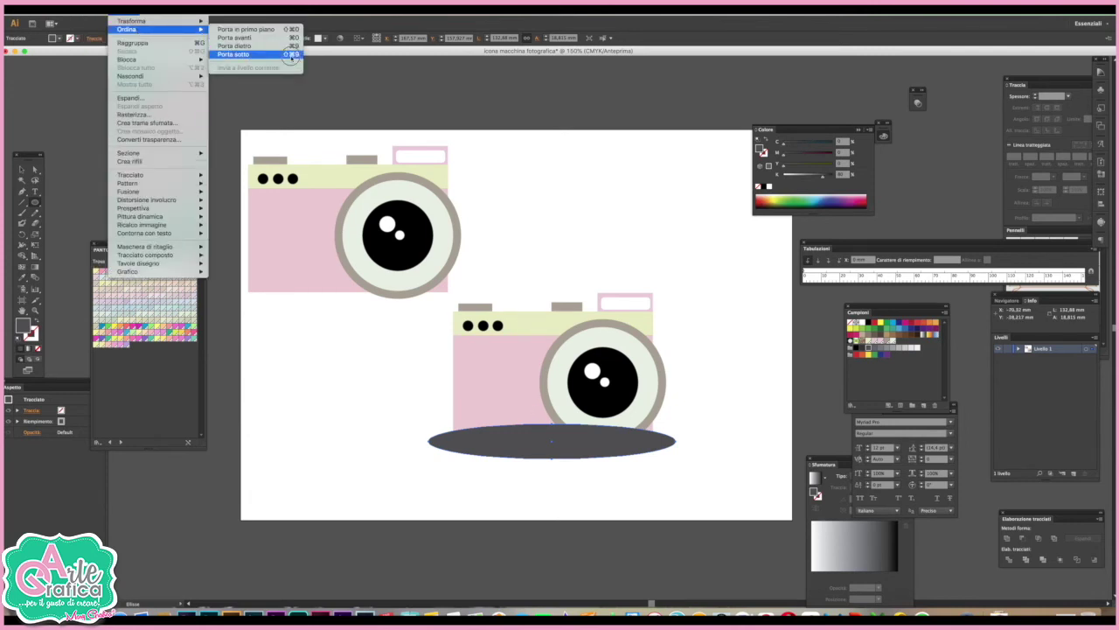
left_click(294, 55)
Nudge the shadow ellipse into position beneath the lower camera.
left_click(22, 169)
left_click_drag(502, 456, 500, 463)
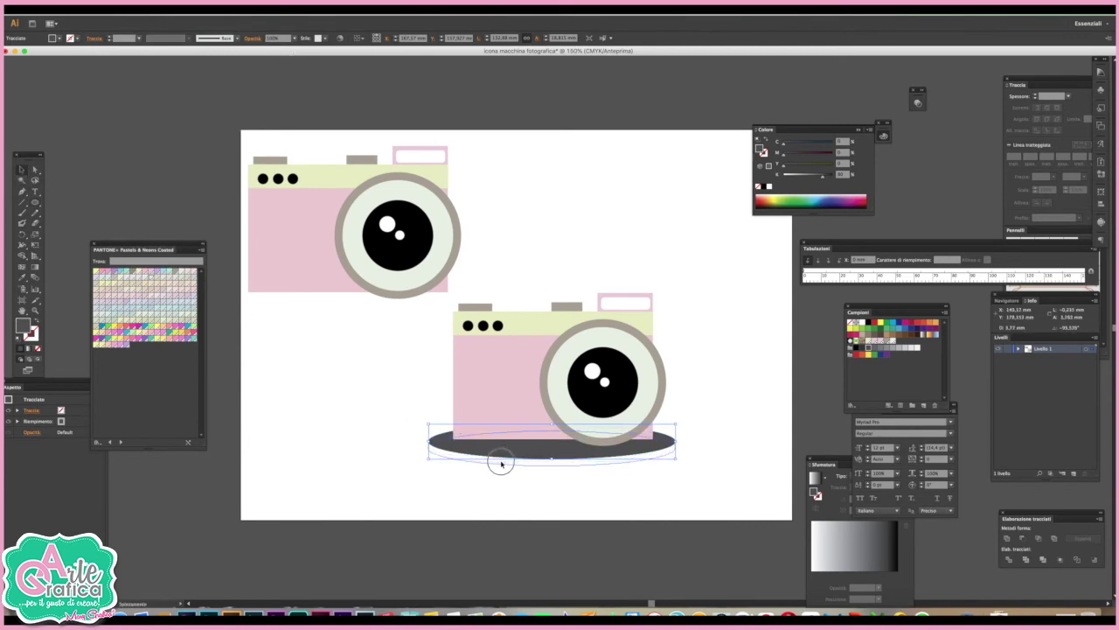
left_click(741, 429)
left_click_drag(662, 460, 662, 454)
left_click(697, 449)
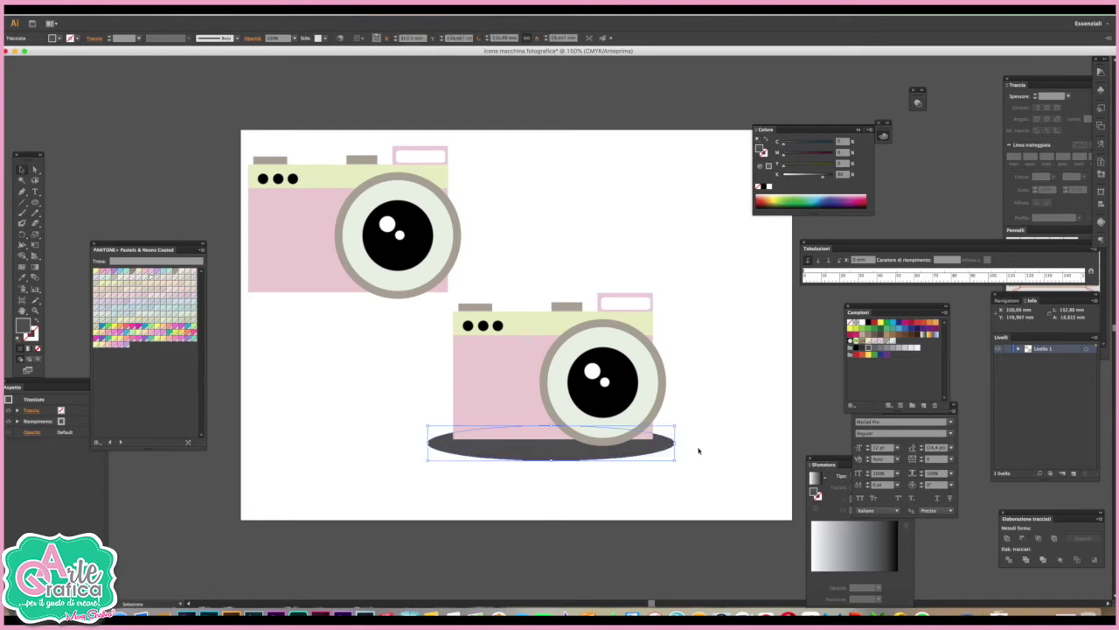
left_click(551, 455)
Apply a Feather effect with a 7 mm radius to the shadow ellipse, checking it with Preview.
left_click(214, 10)
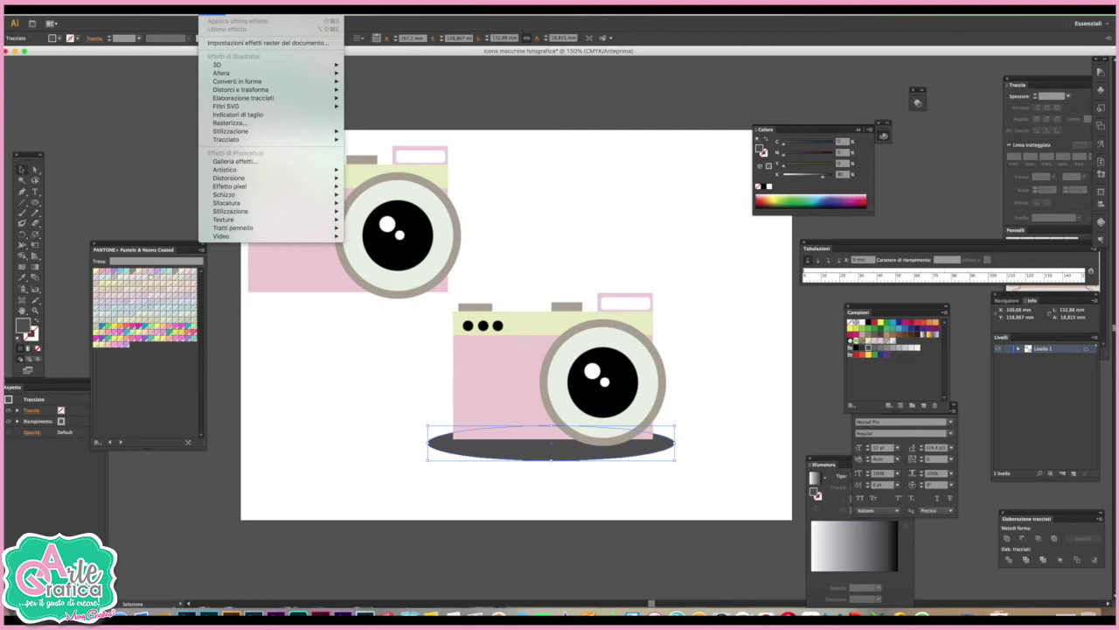
mouse_move(249, 131)
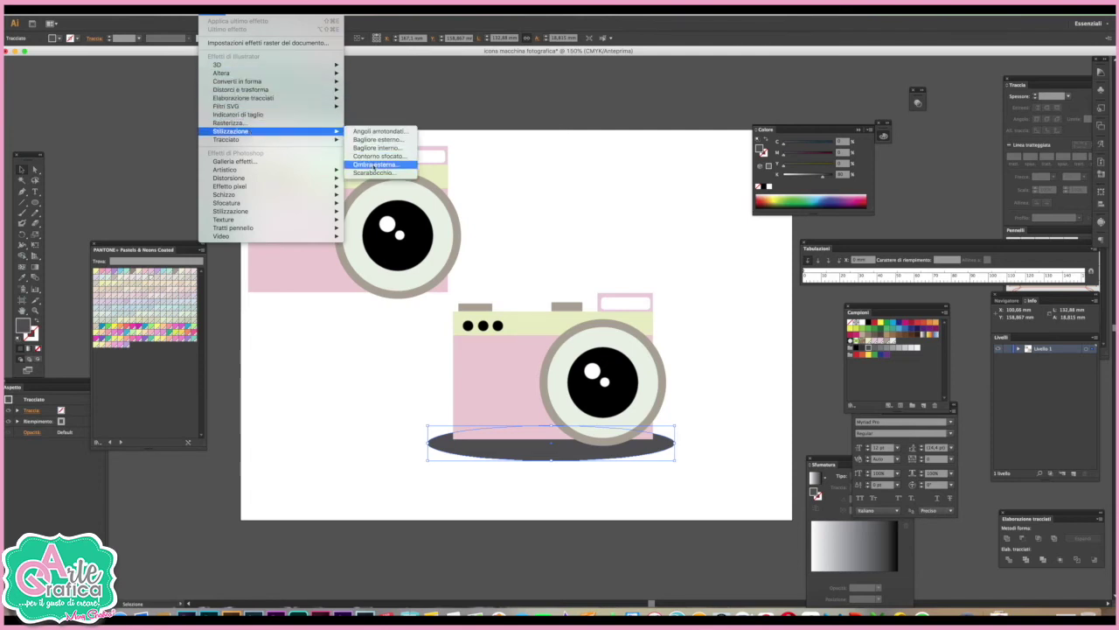
left_click(382, 156)
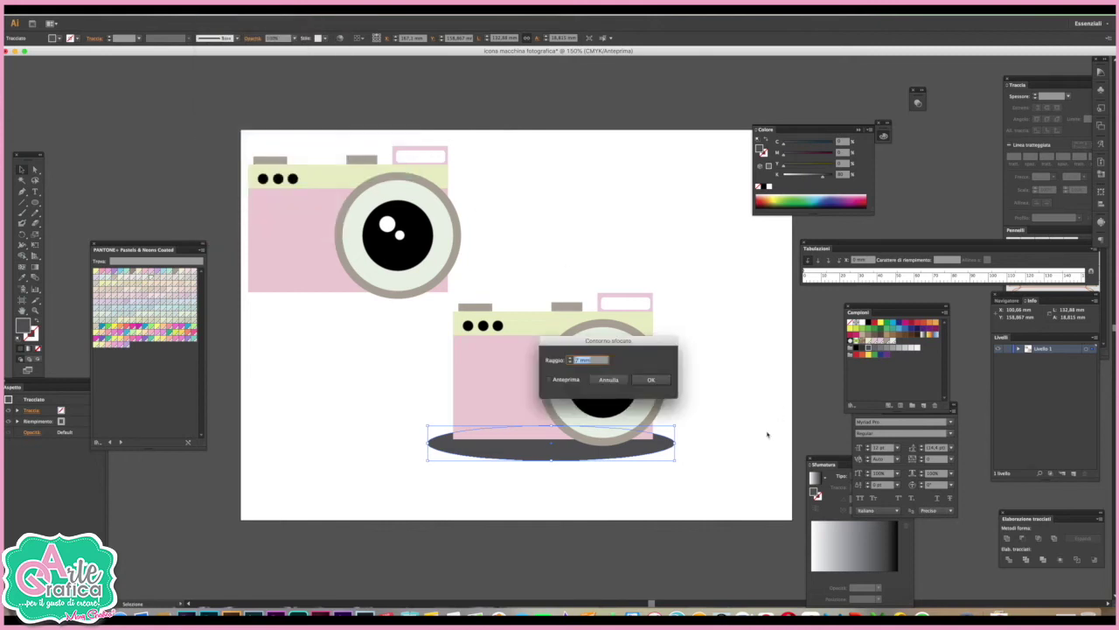
left_click(564, 381)
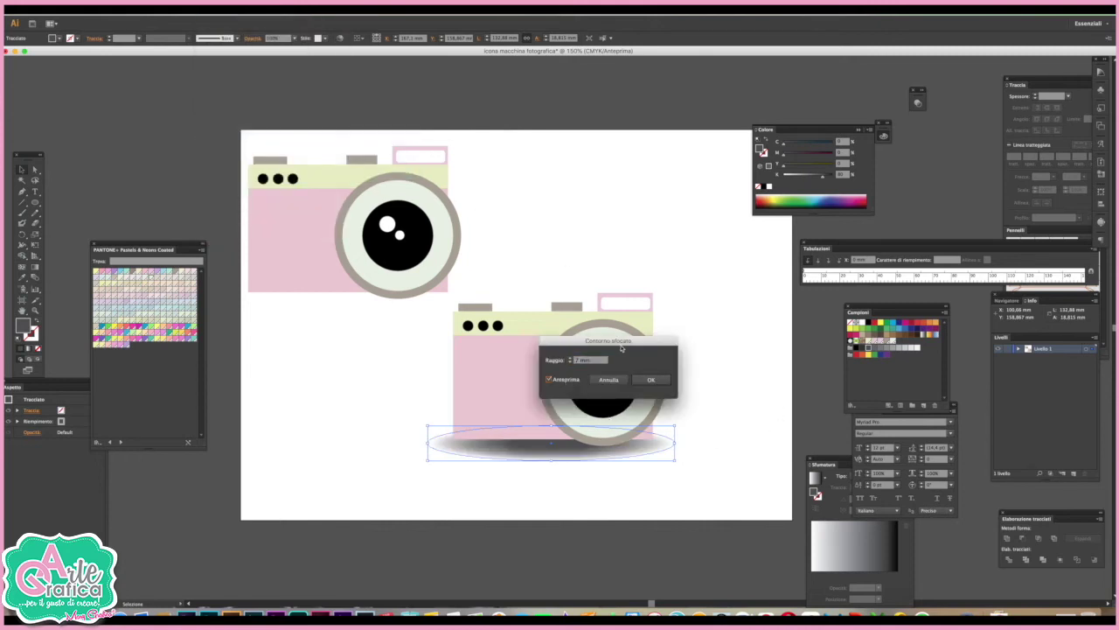
left_click_drag(624, 341, 724, 252)
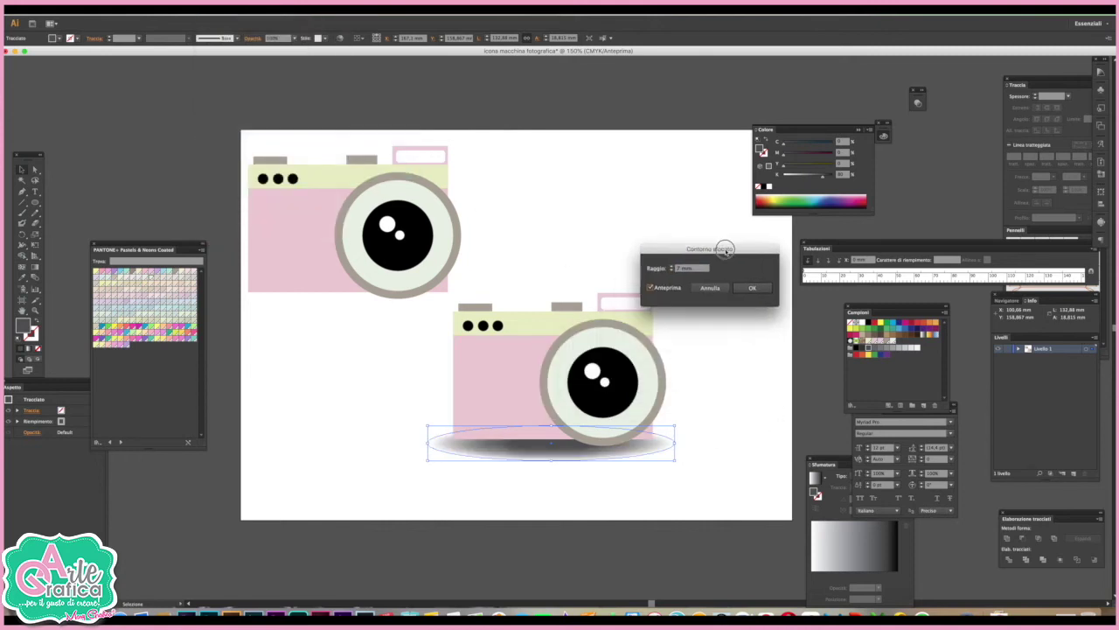
left_click(671, 269)
left_click(670, 275)
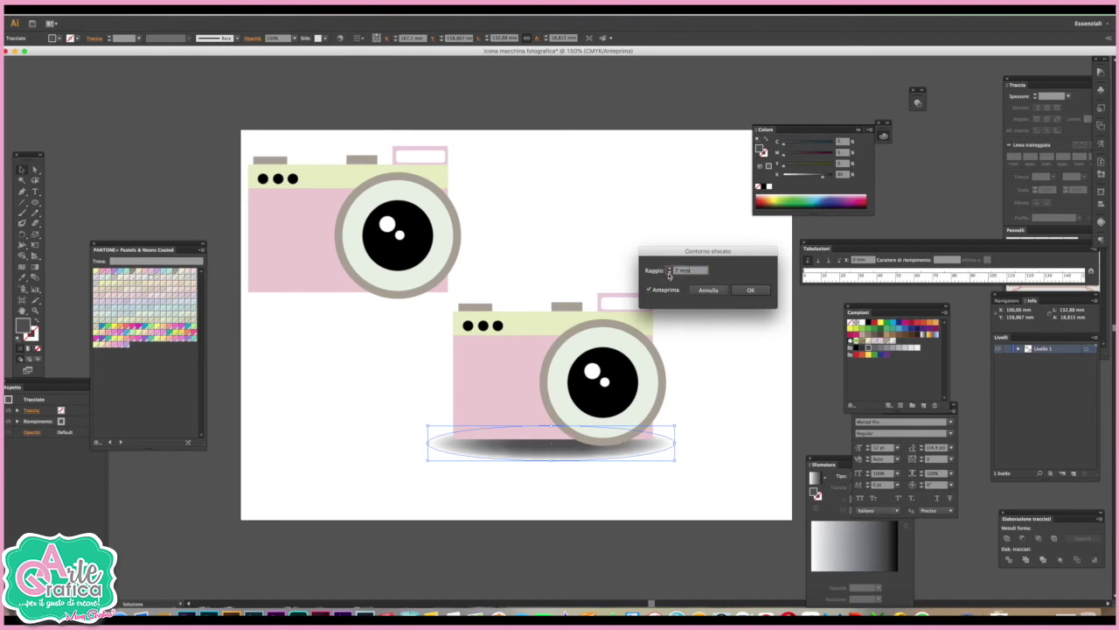
left_click(752, 291)
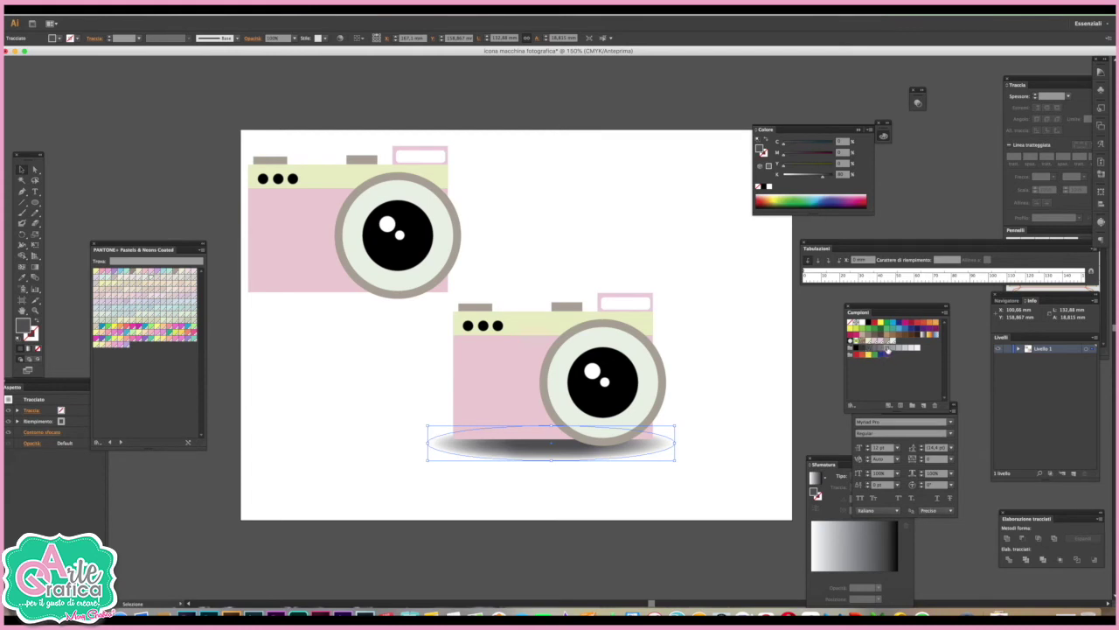
left_click(713, 365)
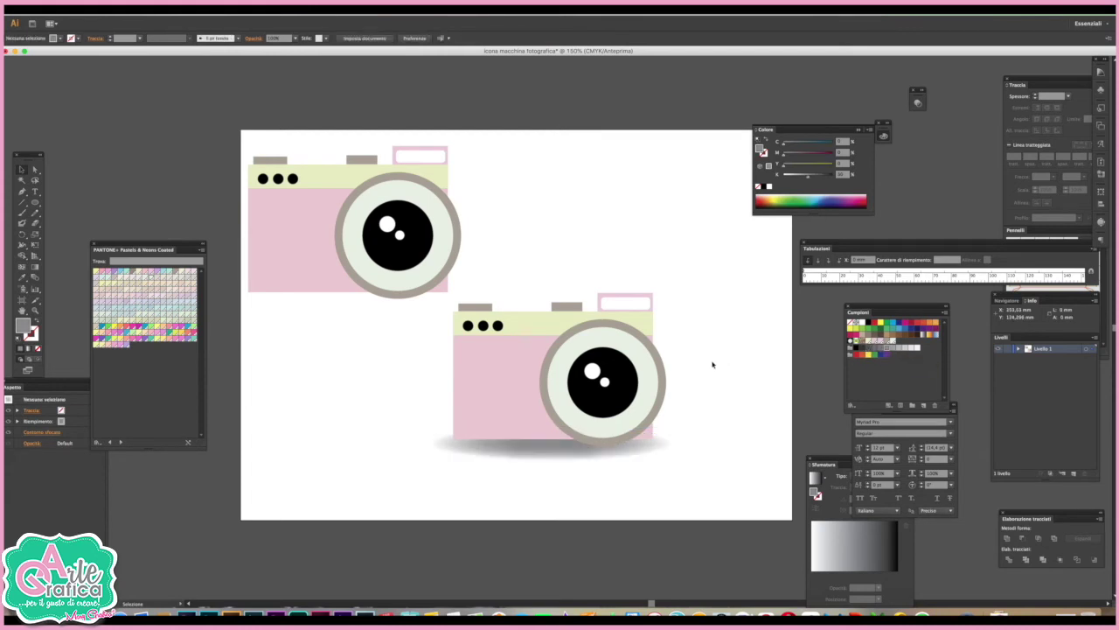
Add a G text object, move it onto the pink camera body, and try typefaces.
left_click(35, 190)
left_click(404, 472)
type("G")
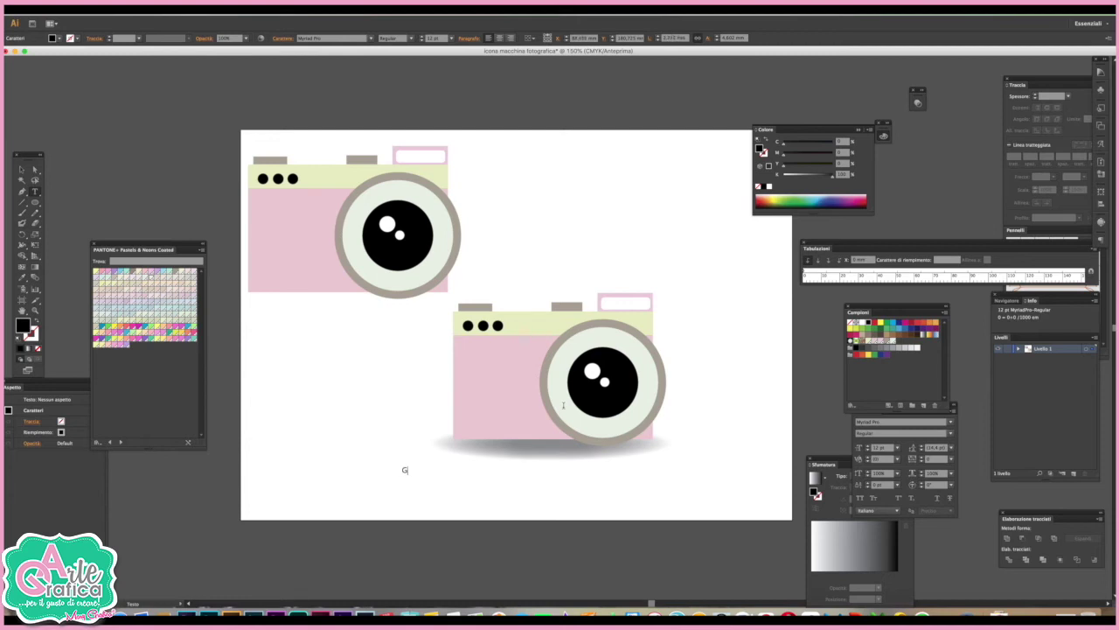
key("Escape")
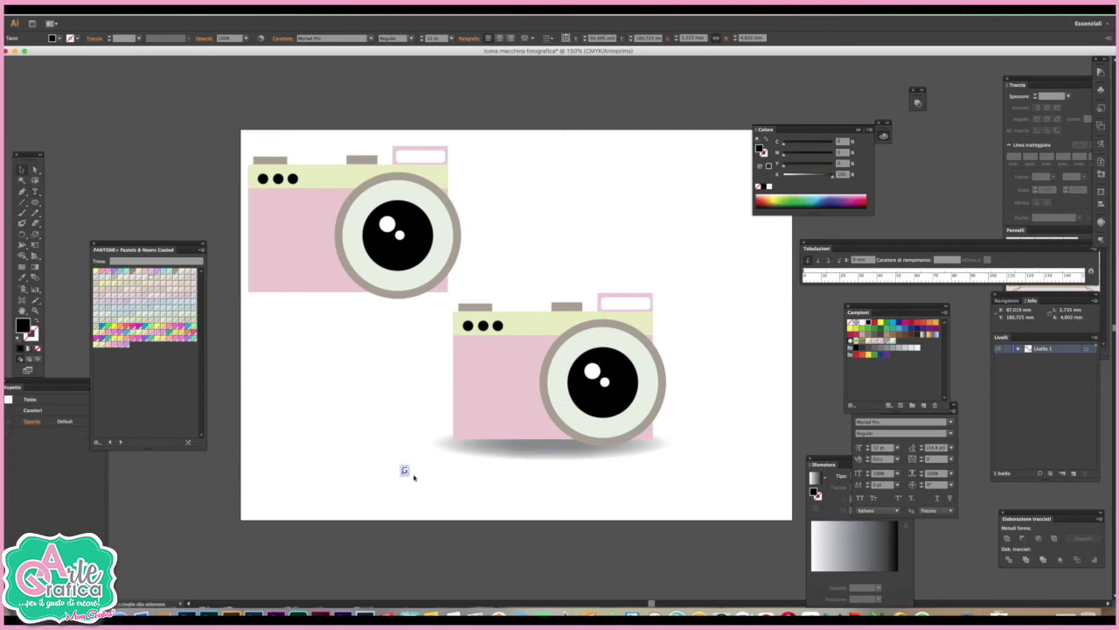
left_click_drag(405, 470, 497, 376)
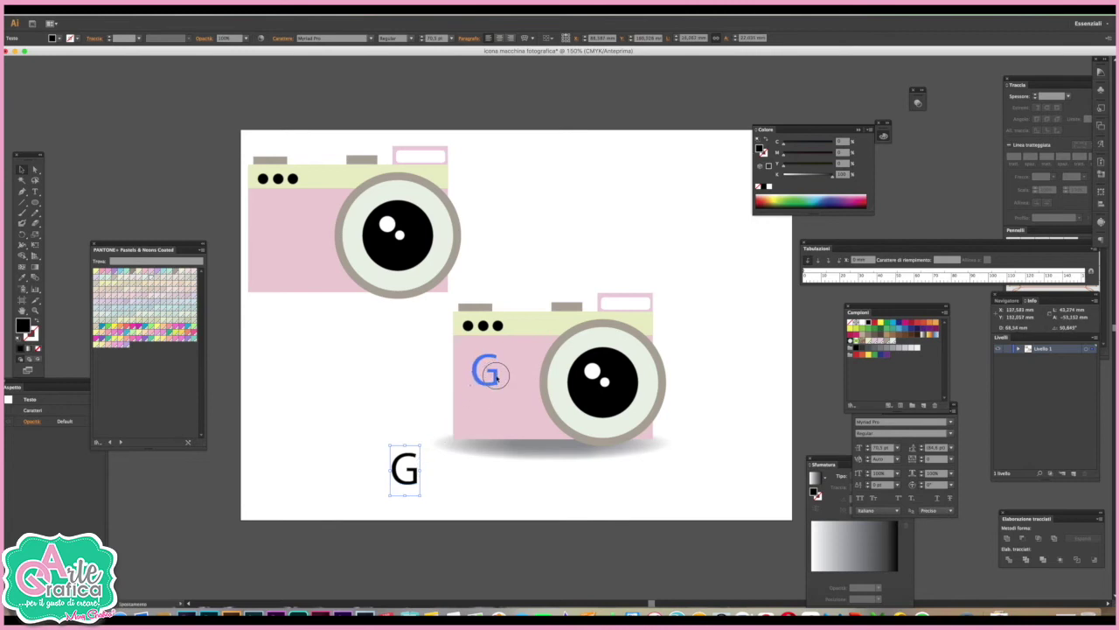
left_click(331, 38)
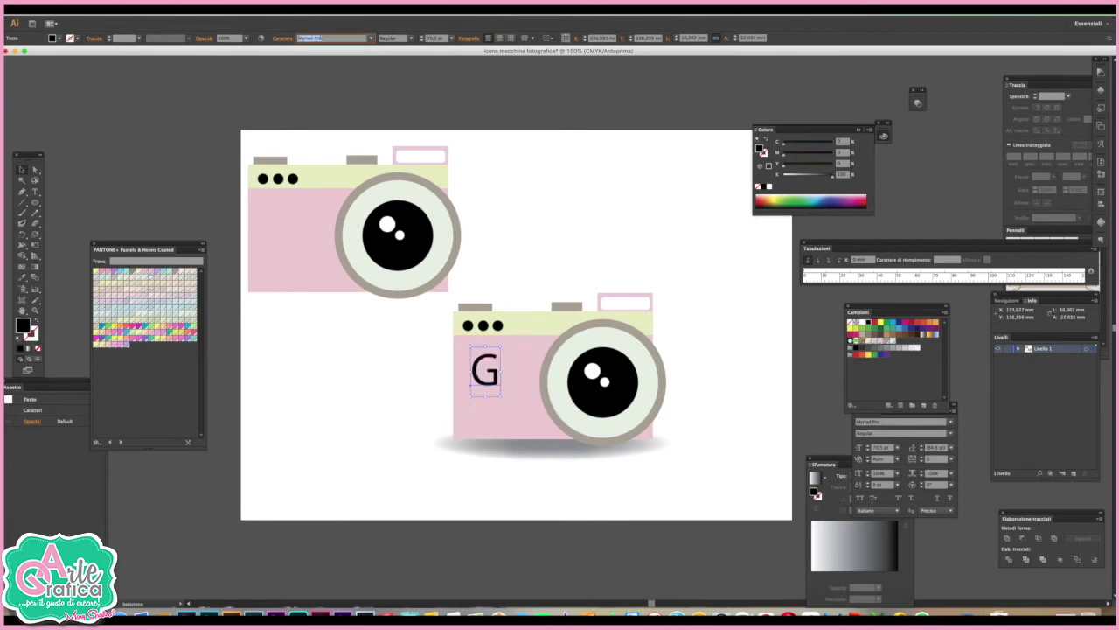
key("Down")
key("Down")
key("Down")
key("Down")
key("Down")
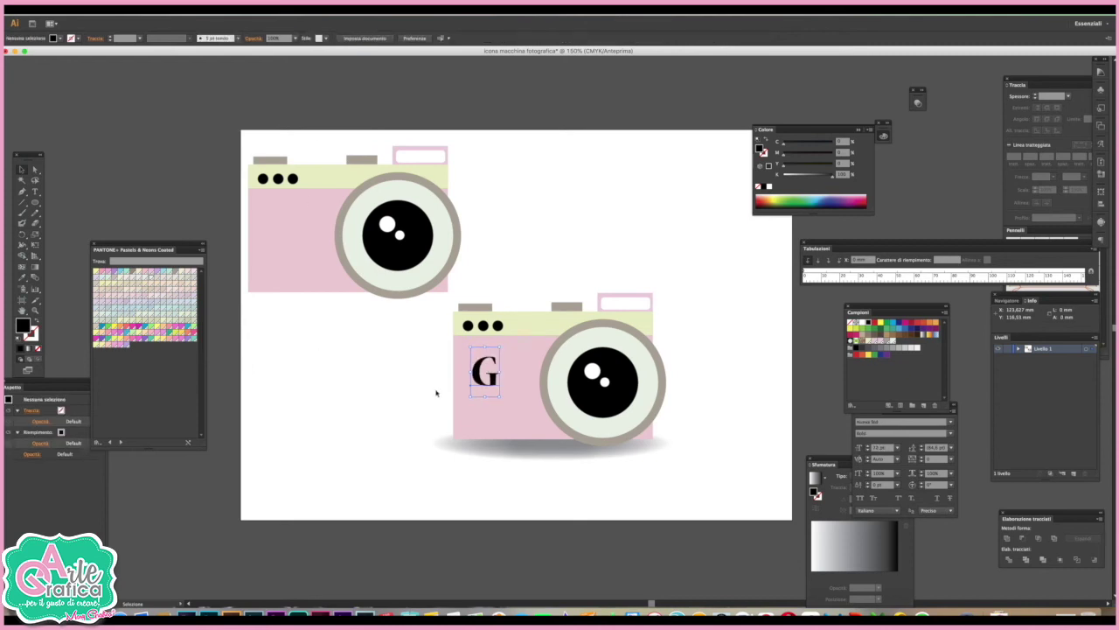
Duplicate the G, change the copy to an A, and place it beside the G.
left_click_drag(495, 394, 516, 404)
double_click(516, 404)
type("A")
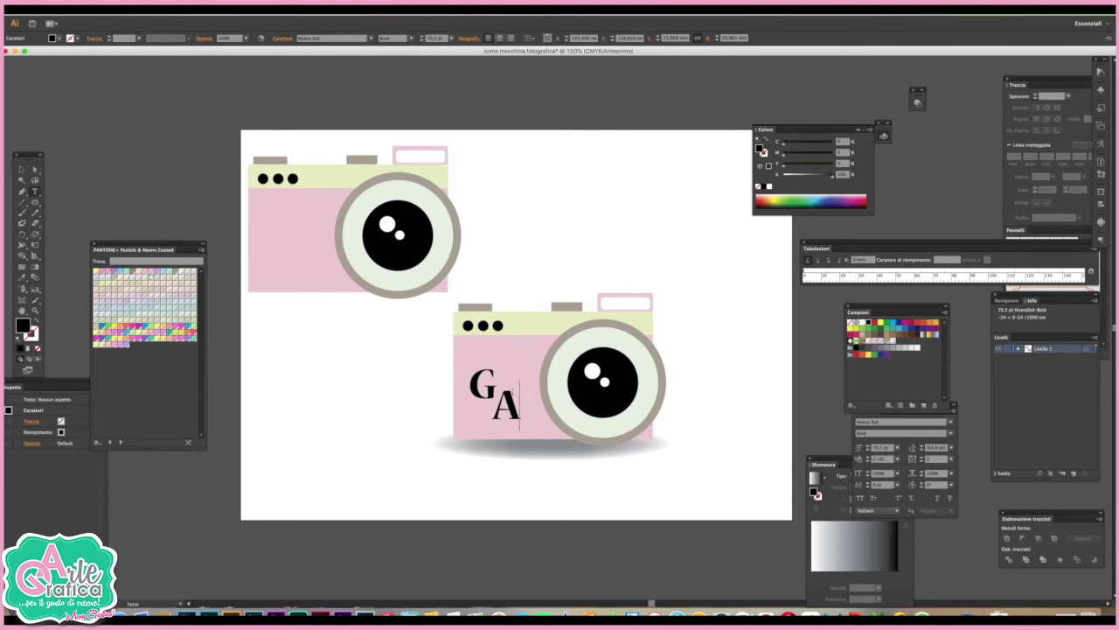
left_click(23, 172)
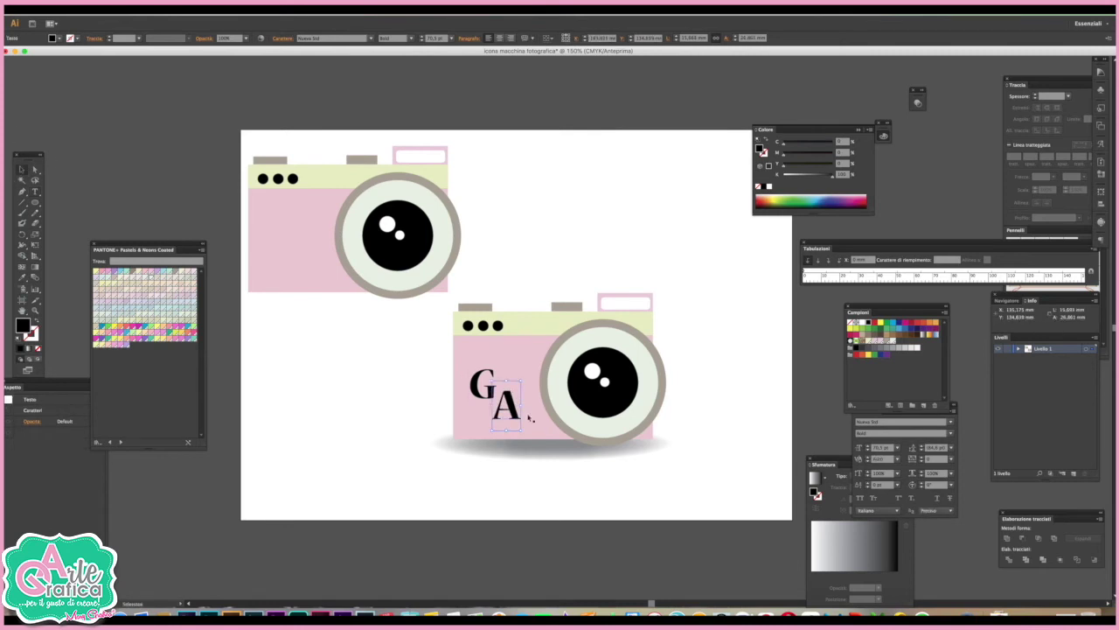
left_click_drag(511, 407, 497, 395)
left_click(691, 401)
Rotate the G so it tilts against the A.
left_click(487, 395)
left_click_drag(493, 407, 514, 410)
left_click_drag(516, 415, 516, 425)
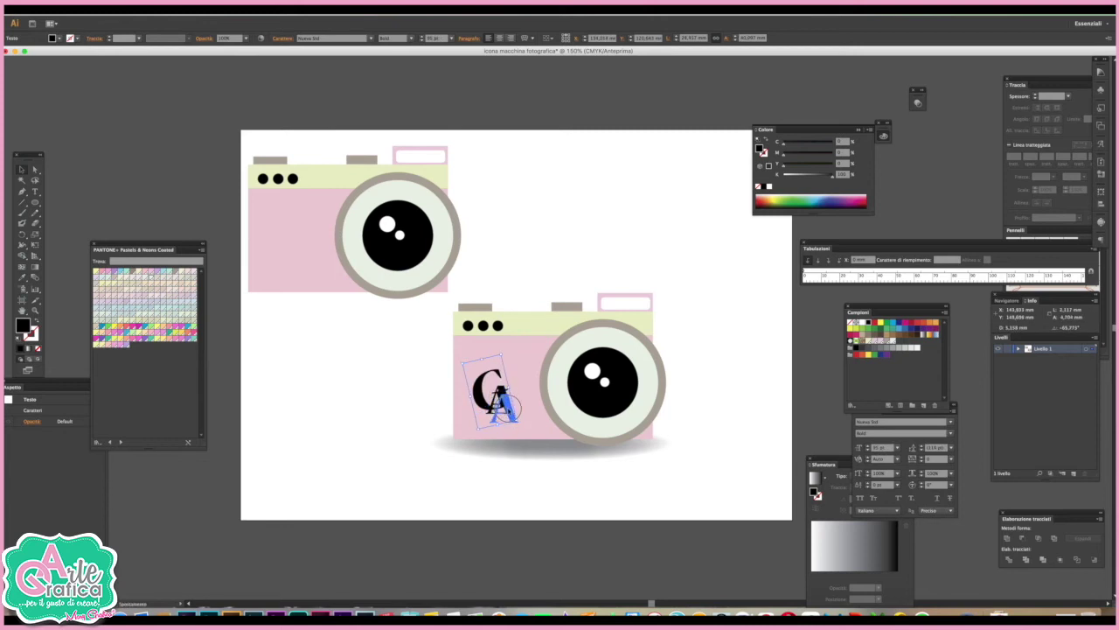
left_click(501, 398)
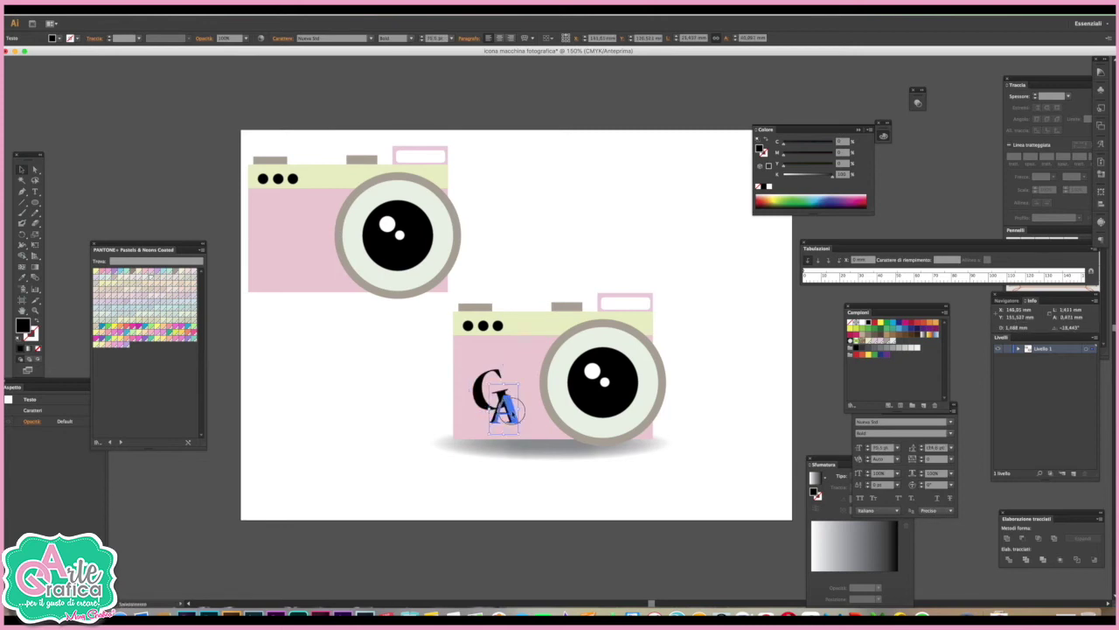
left_click(398, 385)
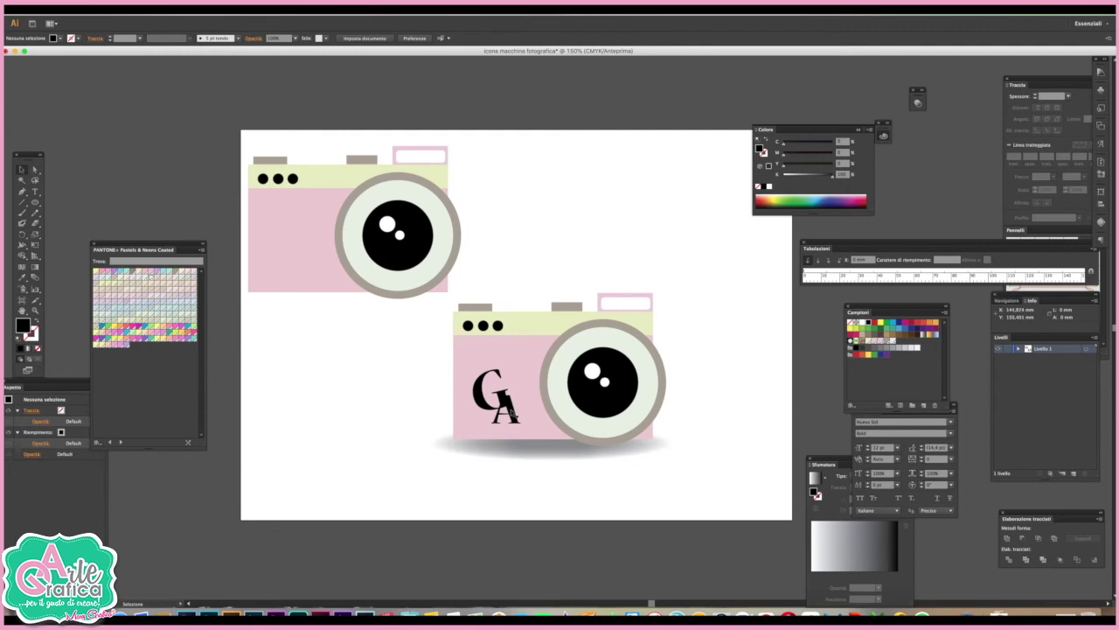
Paint a small freehand heart beside the A and give it a solid fill.
left_click(22, 212)
left_click_drag(516, 384, 515, 378)
left_click(19, 170)
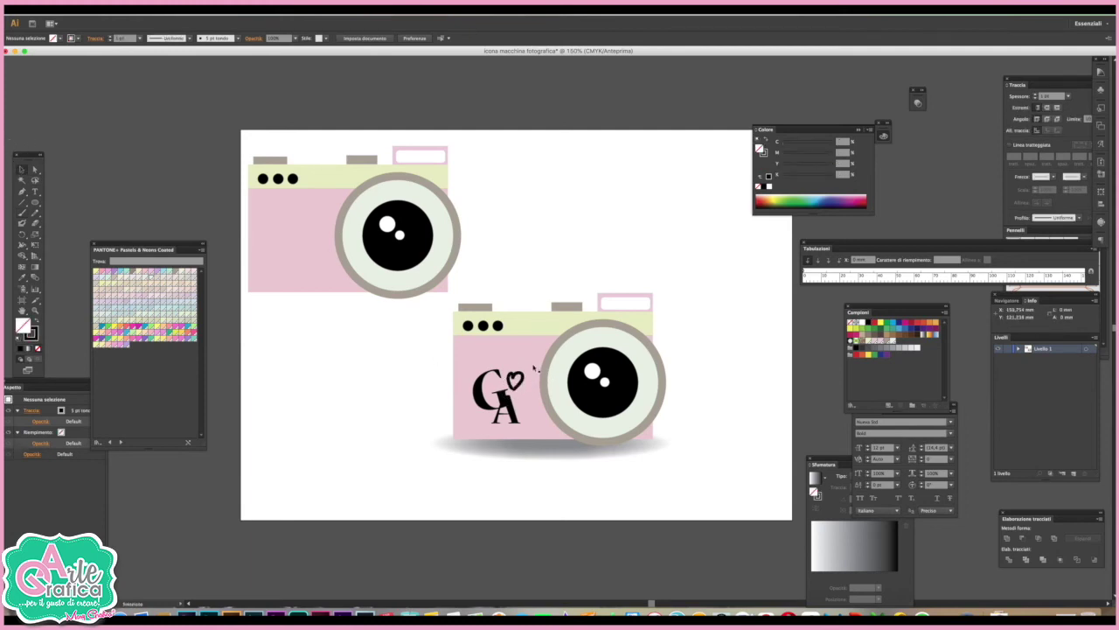
left_click(525, 379)
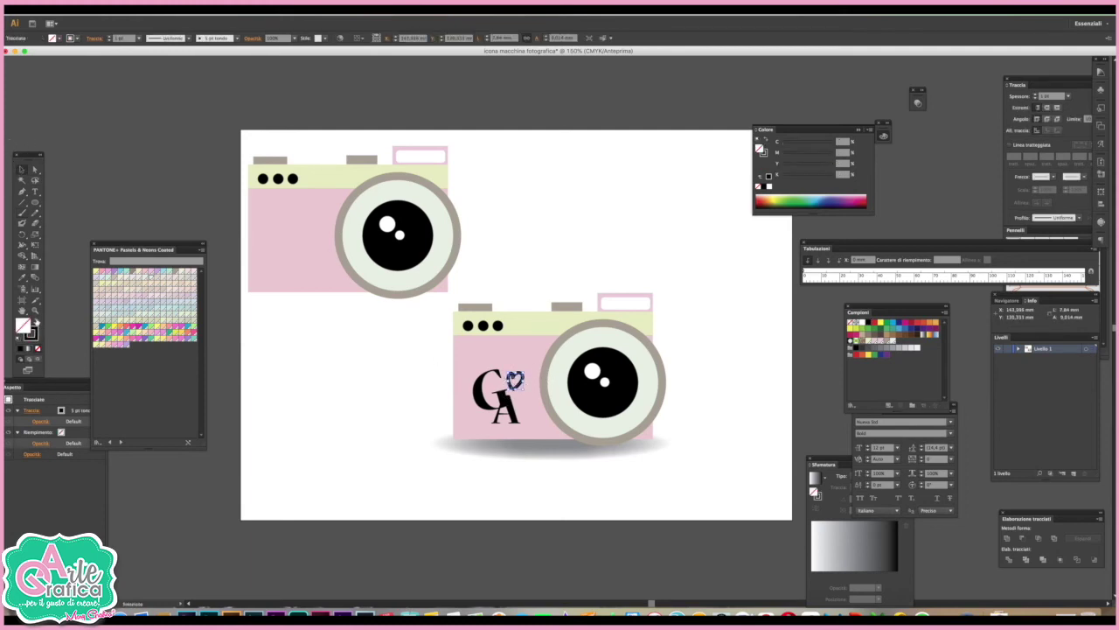
left_click(37, 327)
left_click(410, 376)
Fill the G, A and heart white and scale the monogram down.
left_click(516, 380)
left_click(483, 392, "shift")
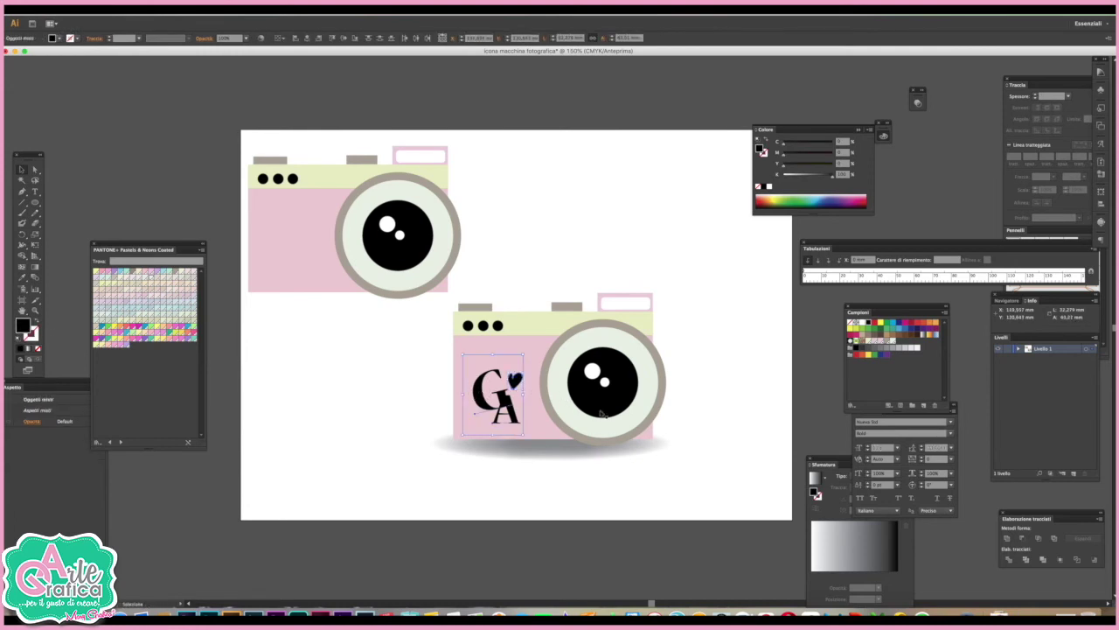
left_click(862, 322)
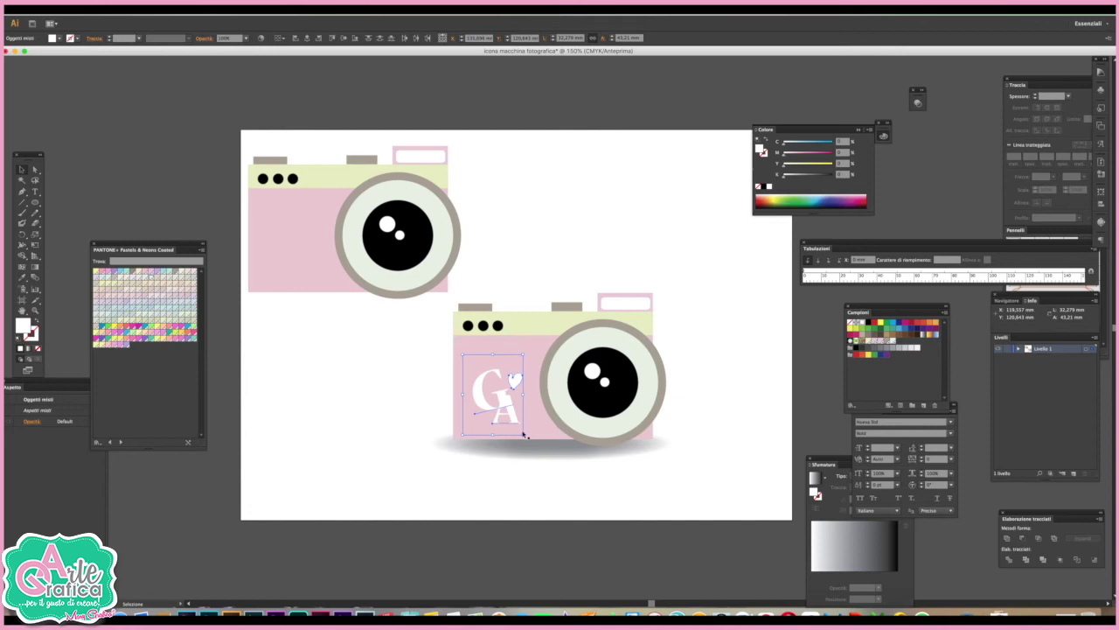
left_click_drag(524, 435, 507, 401)
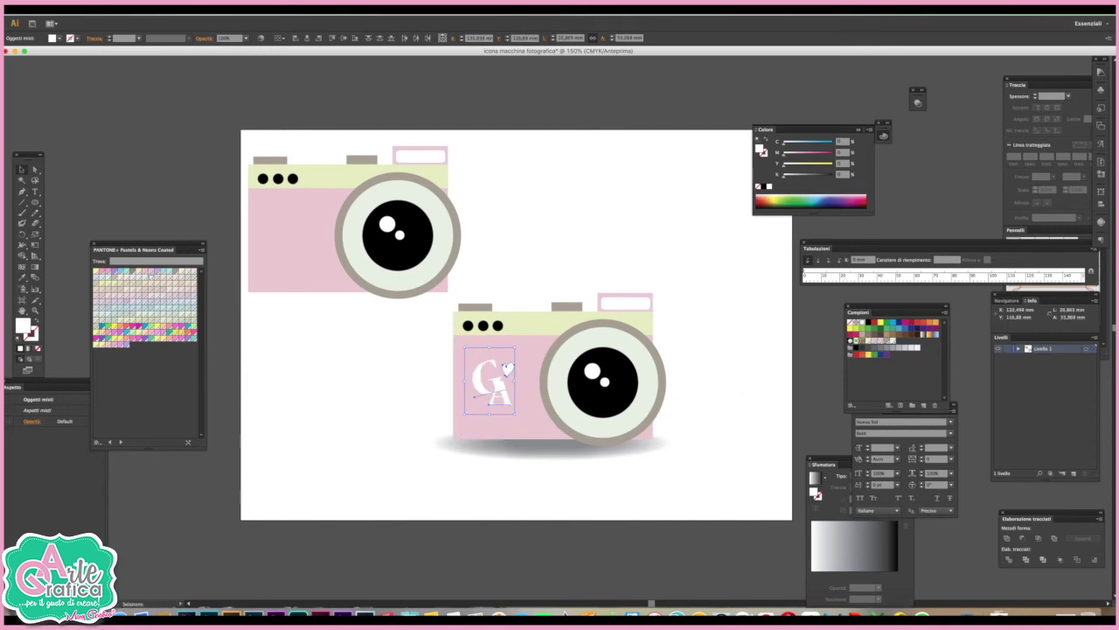
left_click(98, 8)
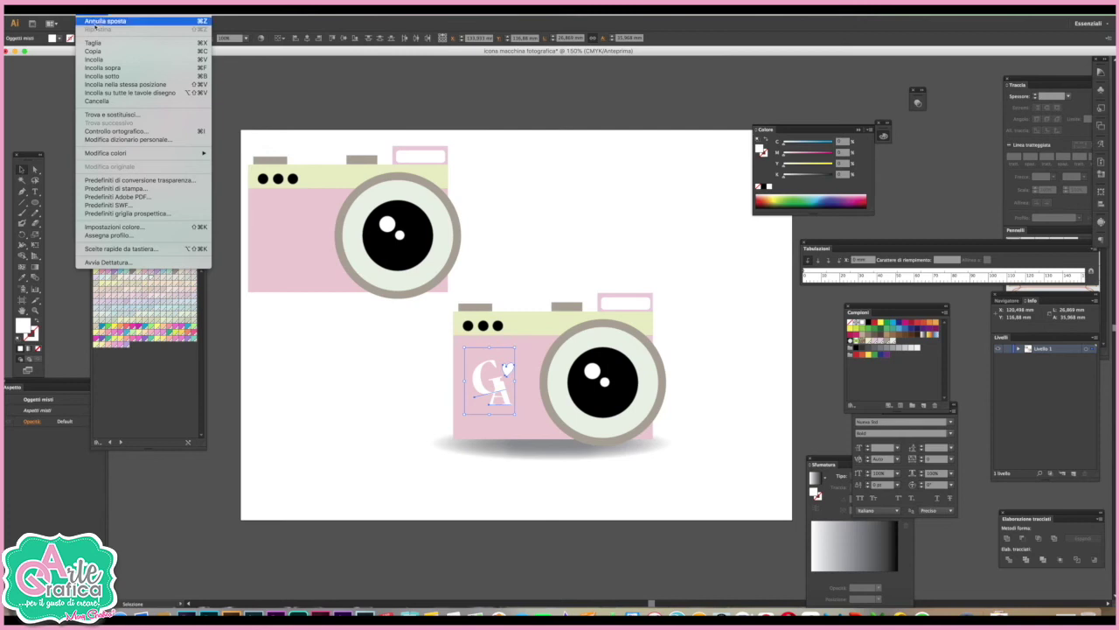
Paste a copy behind the monogram with PANTONE 9084 C grey fill and 1 pt stroke.
left_click(128, 77)
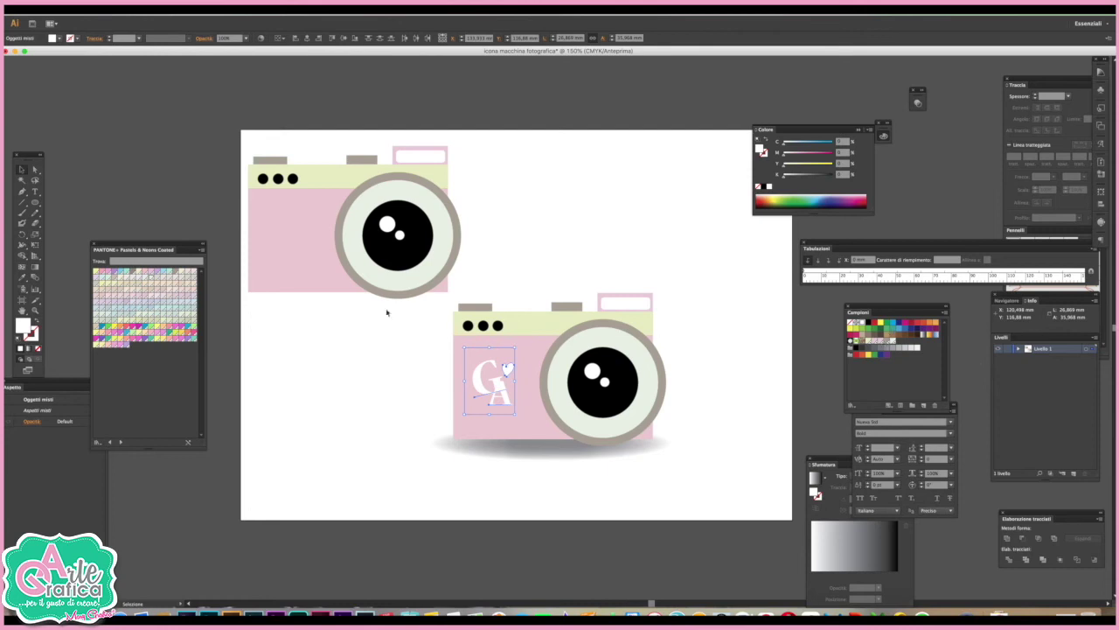
left_click(889, 345)
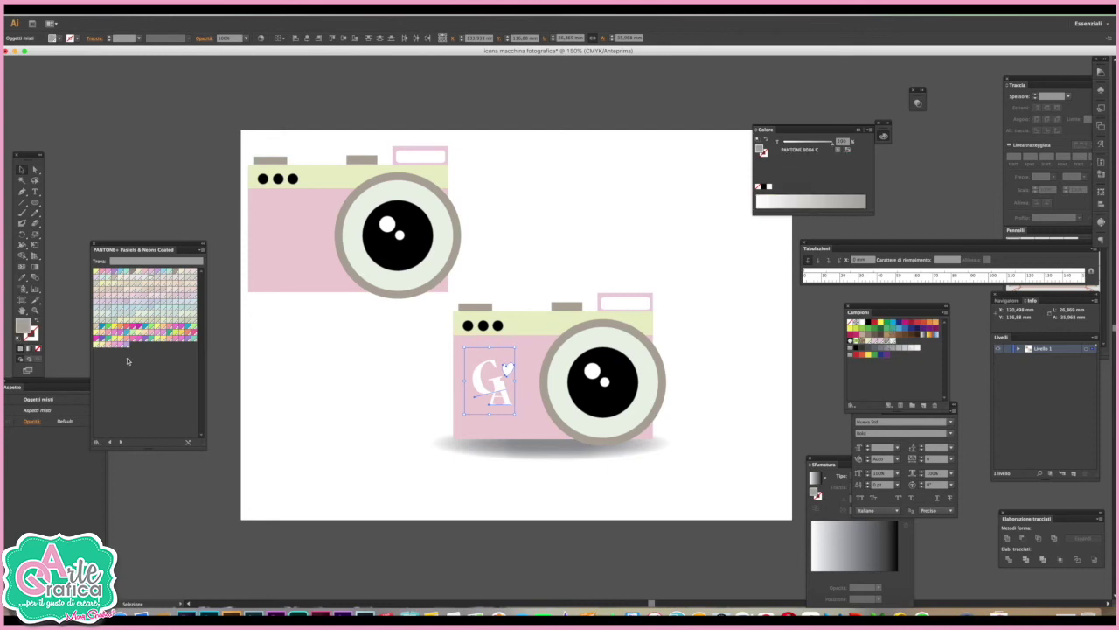
left_click(32, 336)
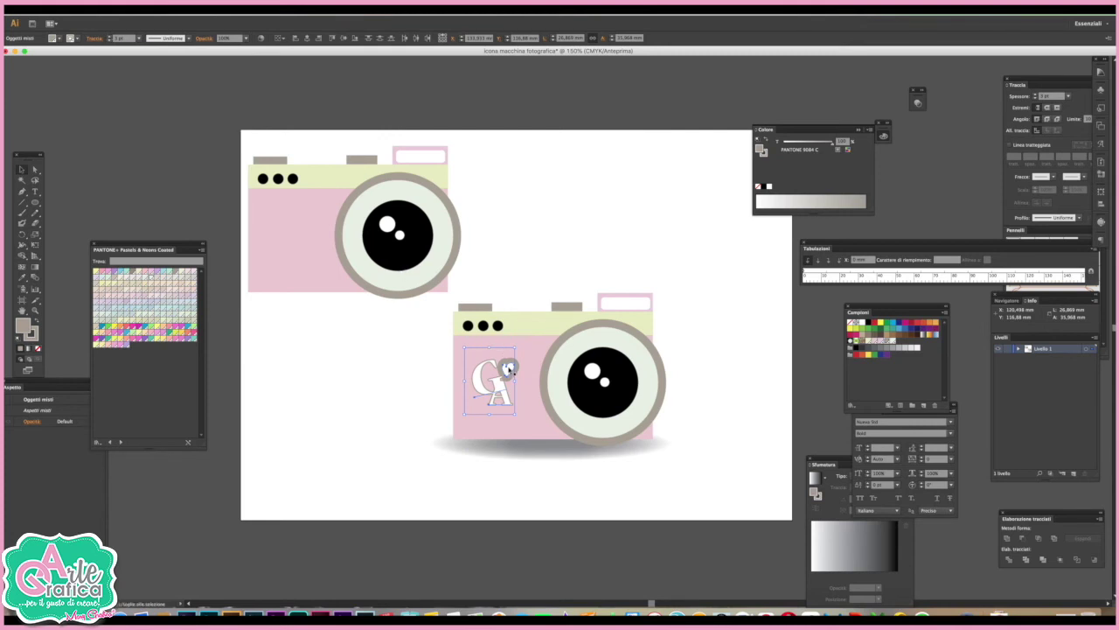
left_click(507, 369)
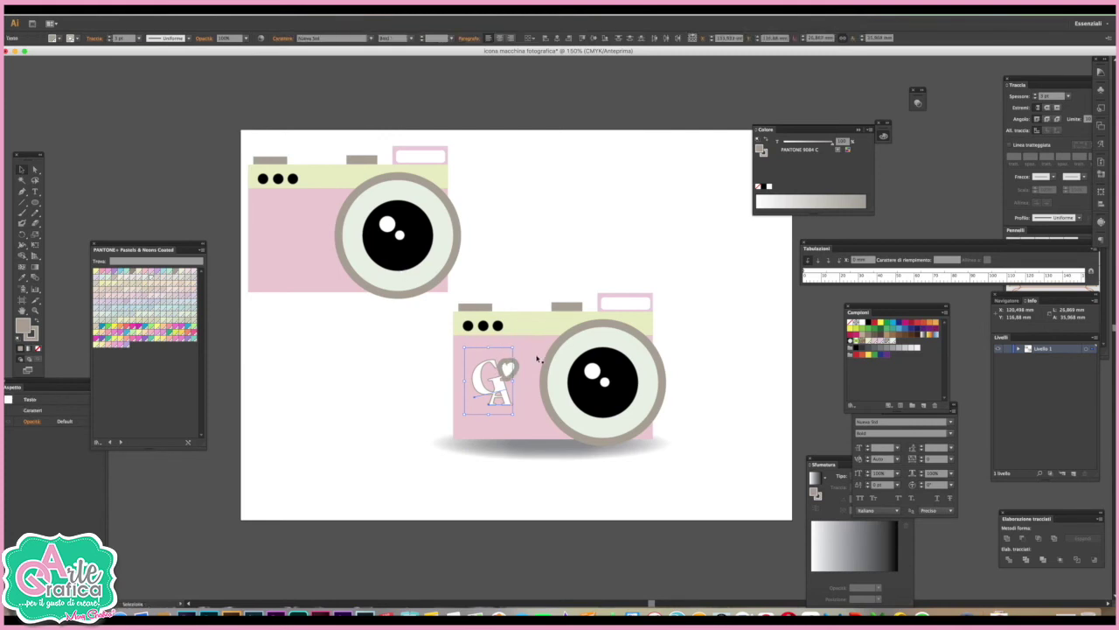
left_click(675, 502)
Move the stray small heart back onto the monogram over its grey copy.
left_click(506, 370)
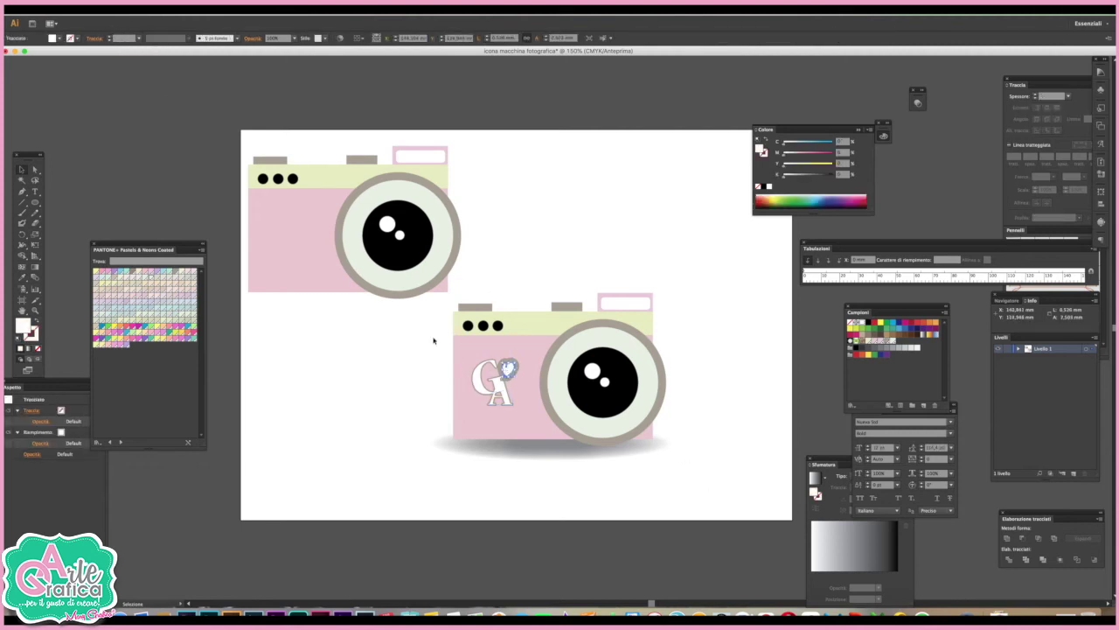
left_click_drag(508, 369, 364, 369)
key("ctrl+z")
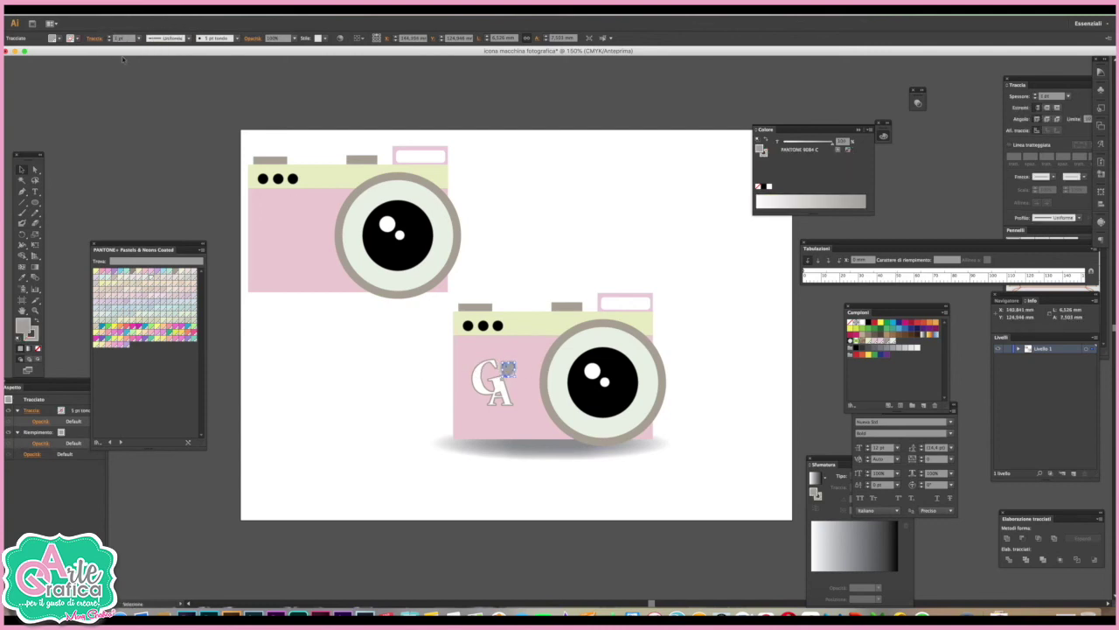
left_click_drag(307, 337, 399, 412)
left_click_drag(364, 369, 508, 371)
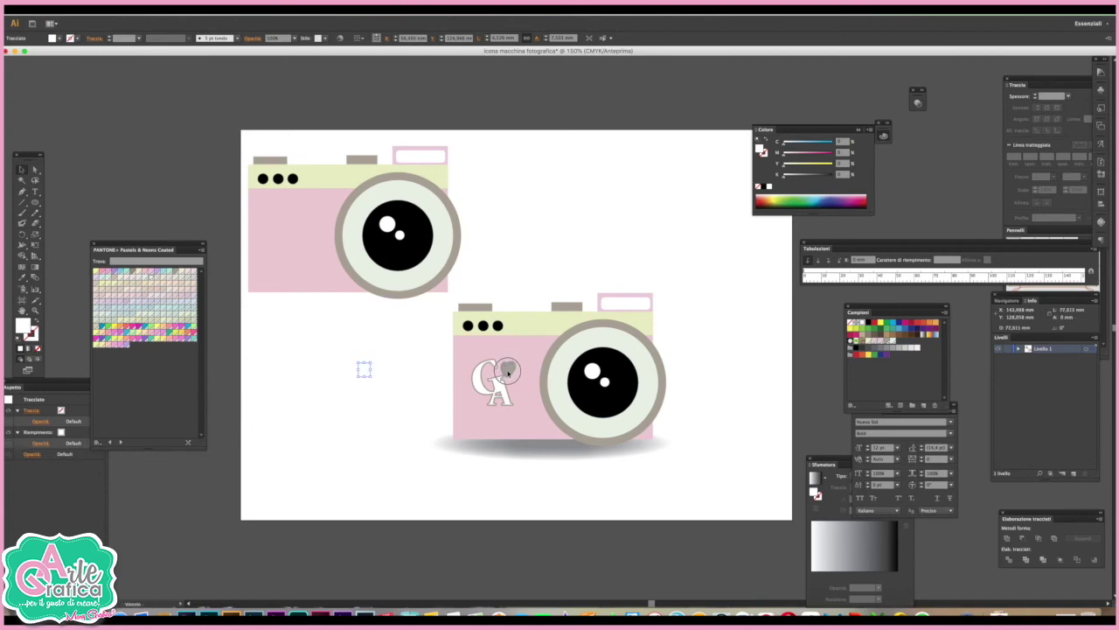
left_click(736, 378)
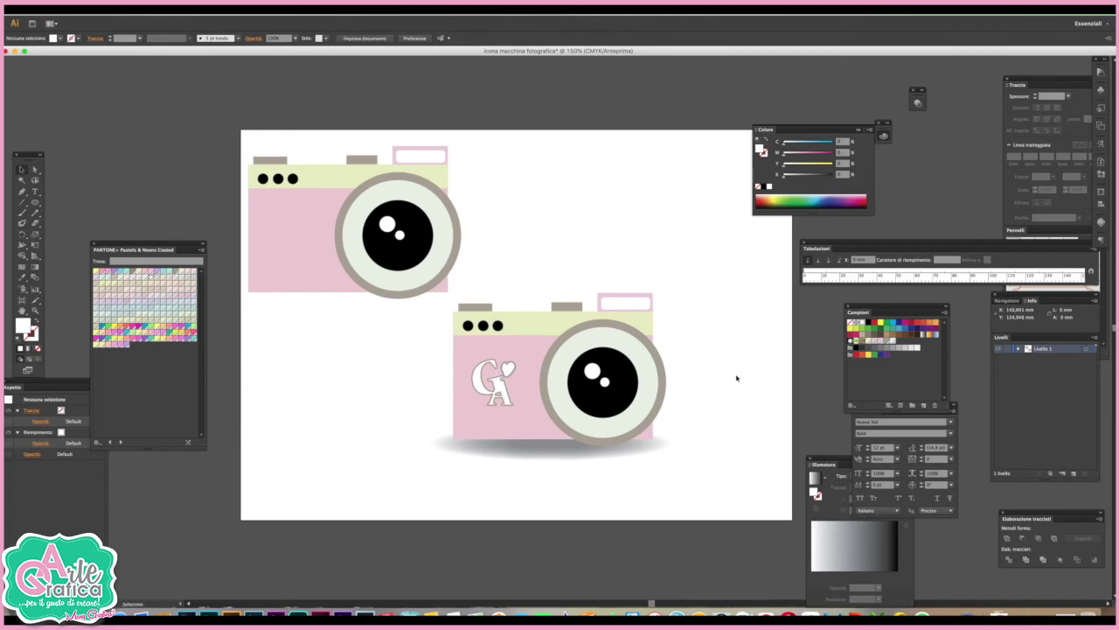
scroll(737, 378, "right", 1)
scroll(737, 377, "right", 1)
Fill the lower camera's flash window with light blue PANTONE 9400 C.
scroll(736, 378, "right", 2)
left_click(563, 292)
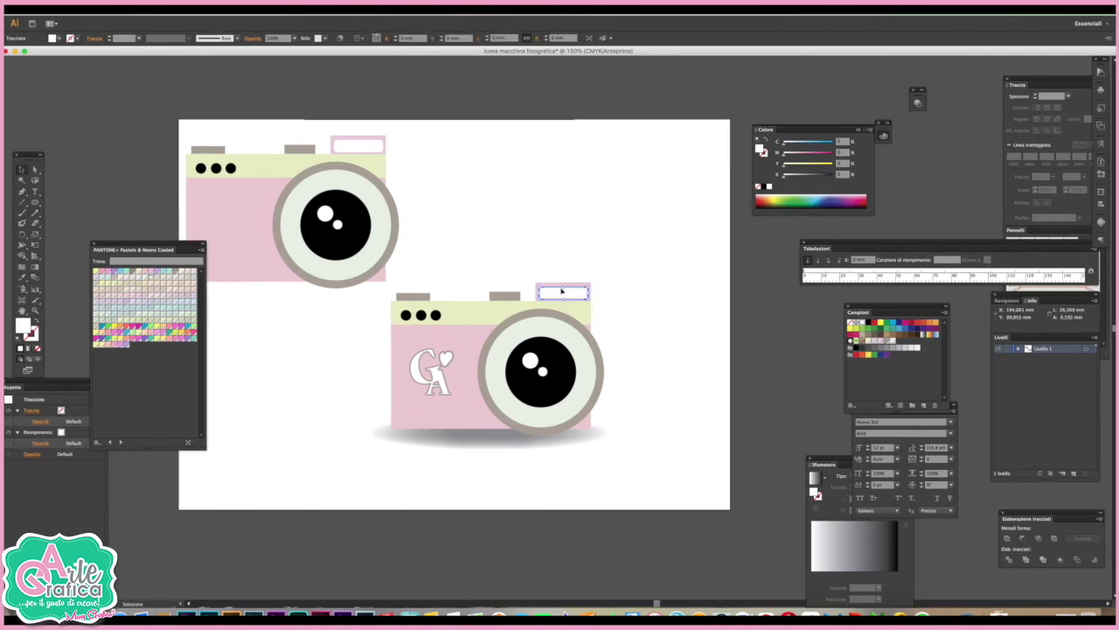
left_click(100, 278)
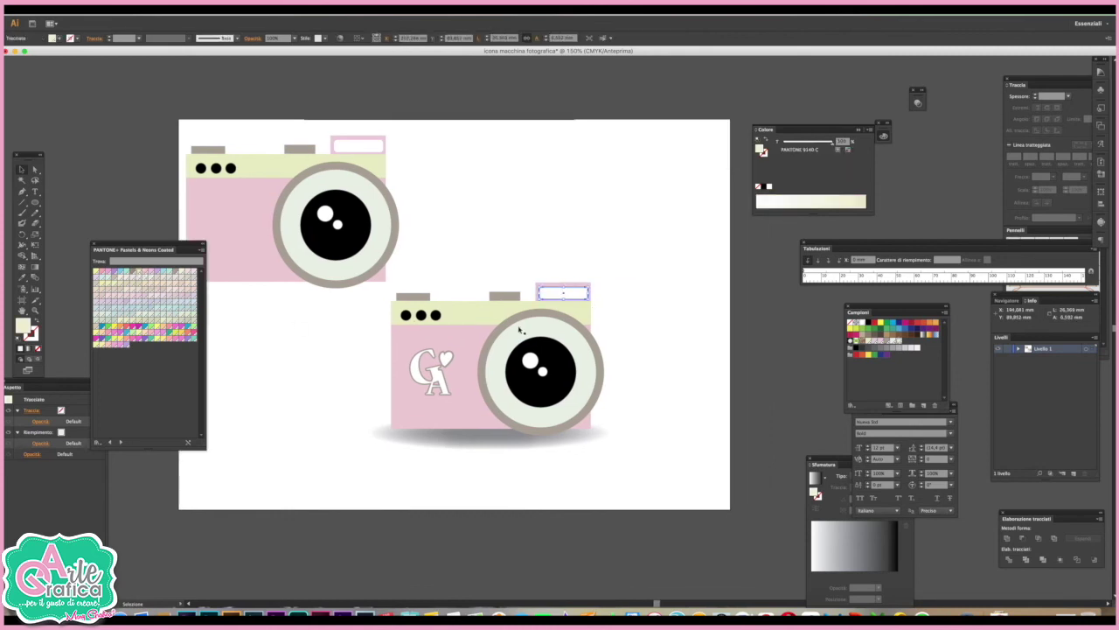
left_click(103, 279)
left_click(632, 356)
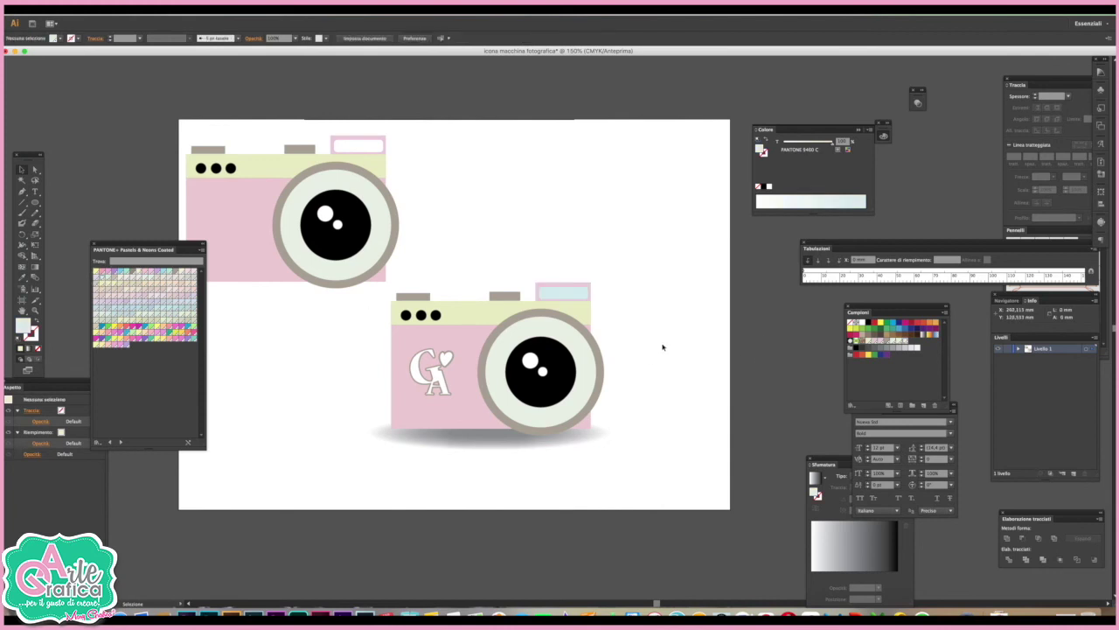
Paint pale-blue flash rays above the camera's flash window.
left_click(22, 212)
key("shift+x")
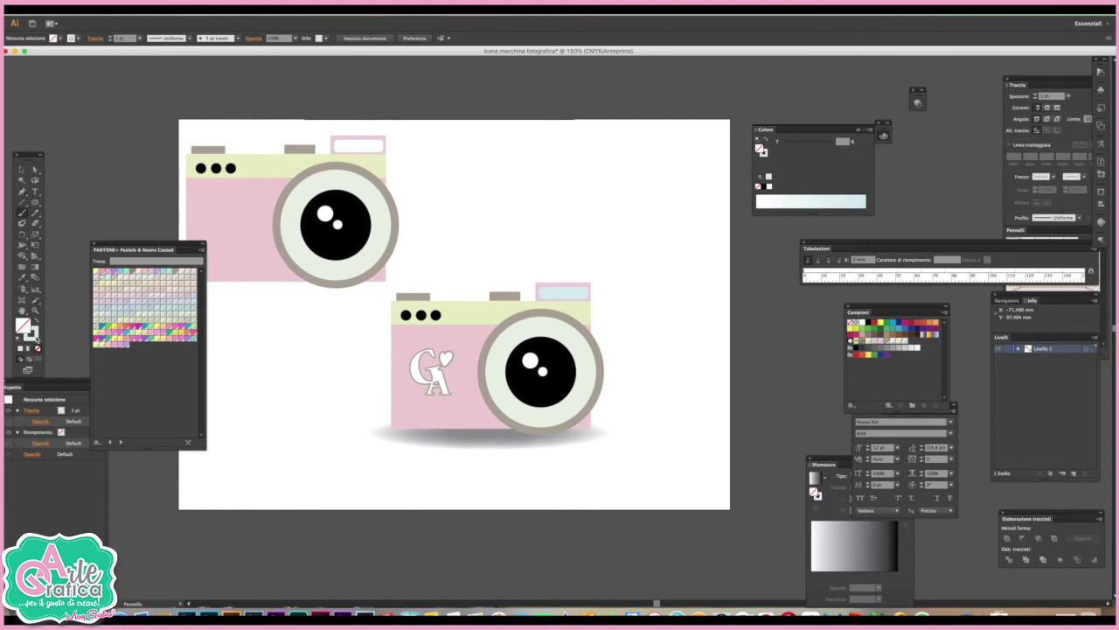
left_click(34, 336)
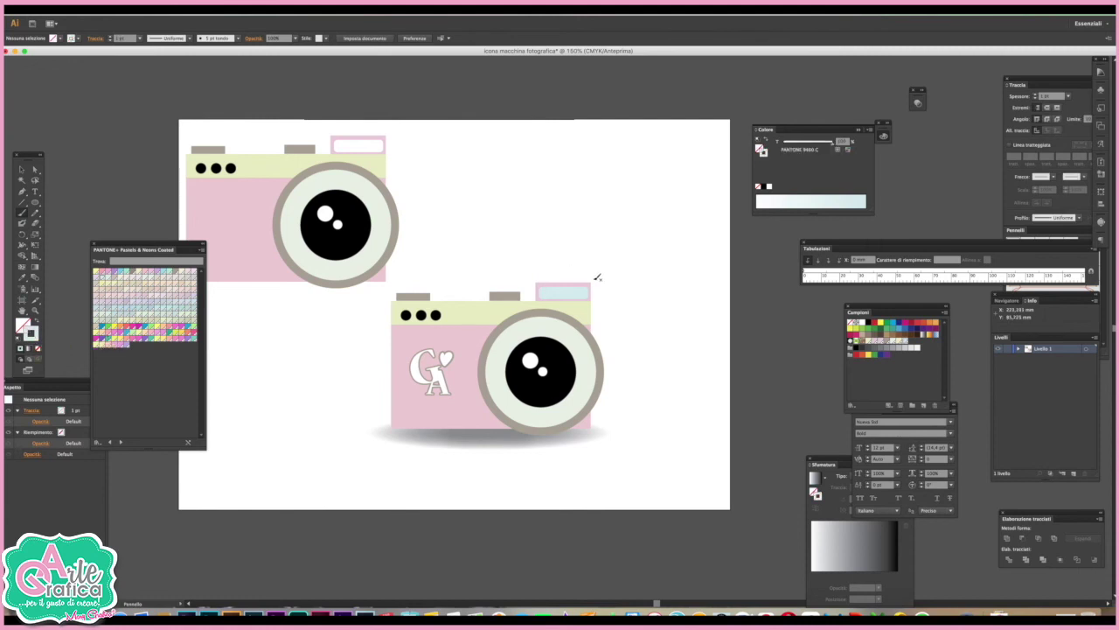
mouse_move(533, 260)
left_mouse_down()
mouse_move(548, 277)
mouse_move(587, 276)
left_mouse_up()
scroll(688, 269, "left", 3)
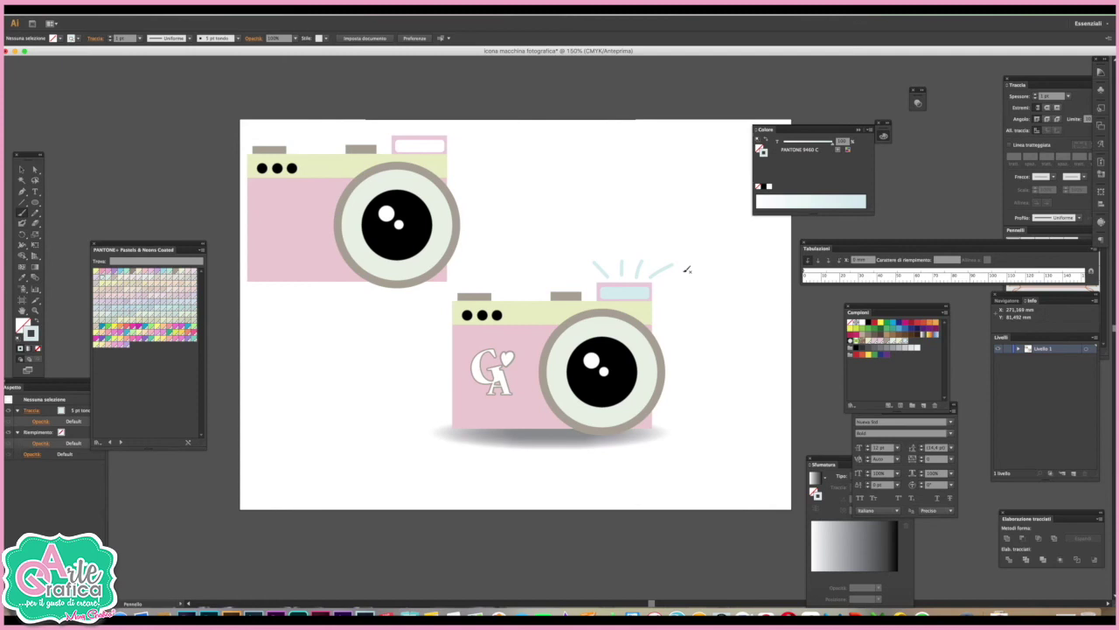